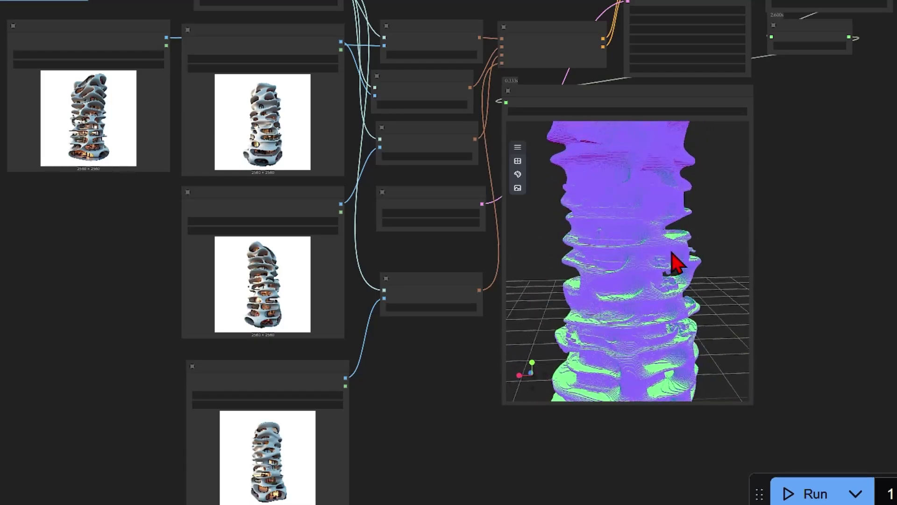
Step: Show the generated tower mesh in Wireframe material mode and examine its surface density up close
{"action": "scroll", "coordinate": [674, 250], "scroll_direction": "up", "scroll_amount": 10}
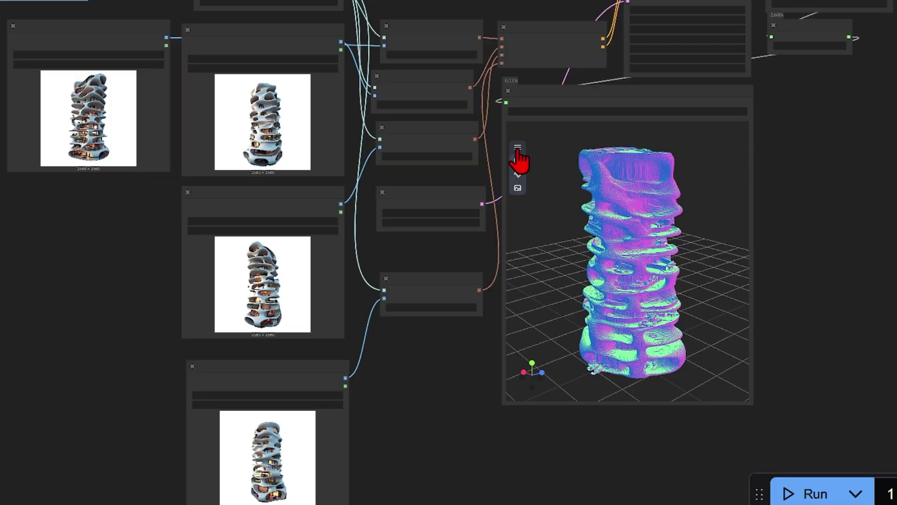
{"action": "left_click", "coordinate": [517, 148]}
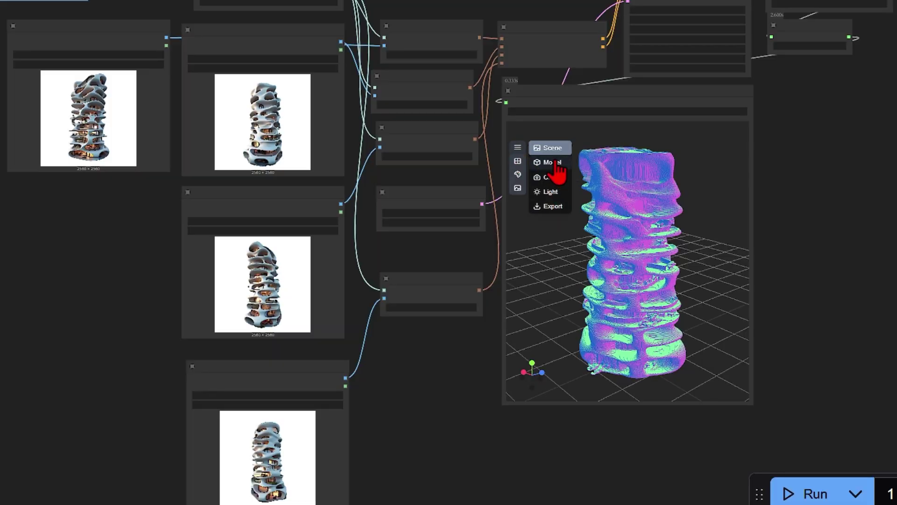
{"action": "left_click", "coordinate": [552, 161]}
{"action": "left_click", "coordinate": [517, 174]}
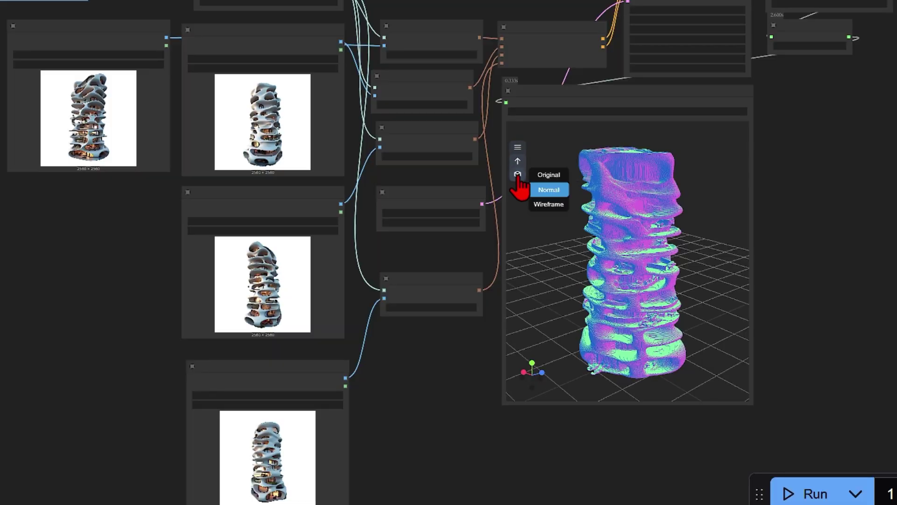
{"action": "left_click", "coordinate": [545, 204]}
{"action": "scroll", "coordinate": [622, 247], "scroll_direction": "up", "scroll_amount": 3}
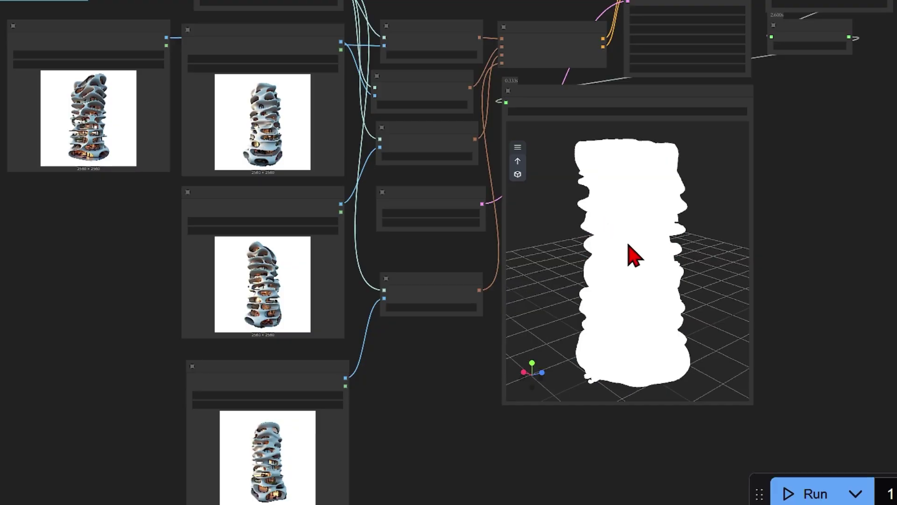
{"action": "scroll", "coordinate": [613, 240], "scroll_direction": "up", "scroll_amount": 5}
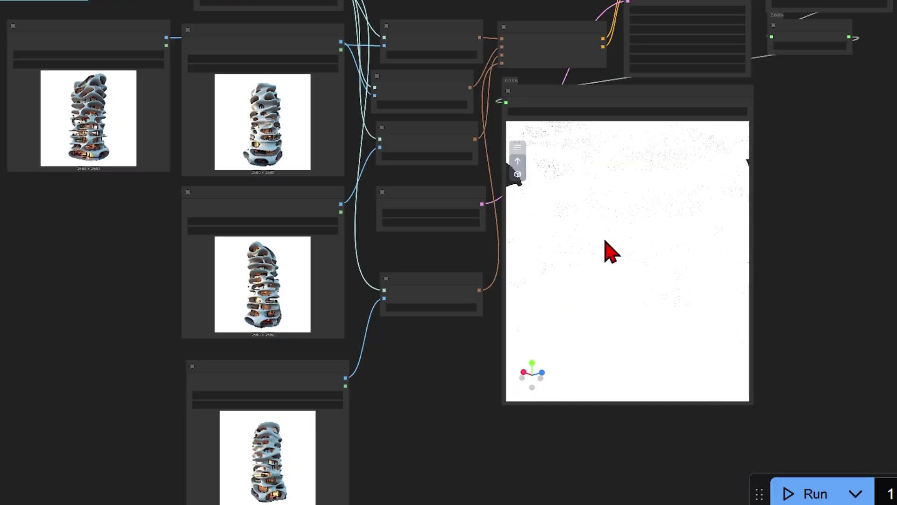
{"action": "scroll", "coordinate": [621, 250], "scroll_direction": "up", "scroll_amount": 2}
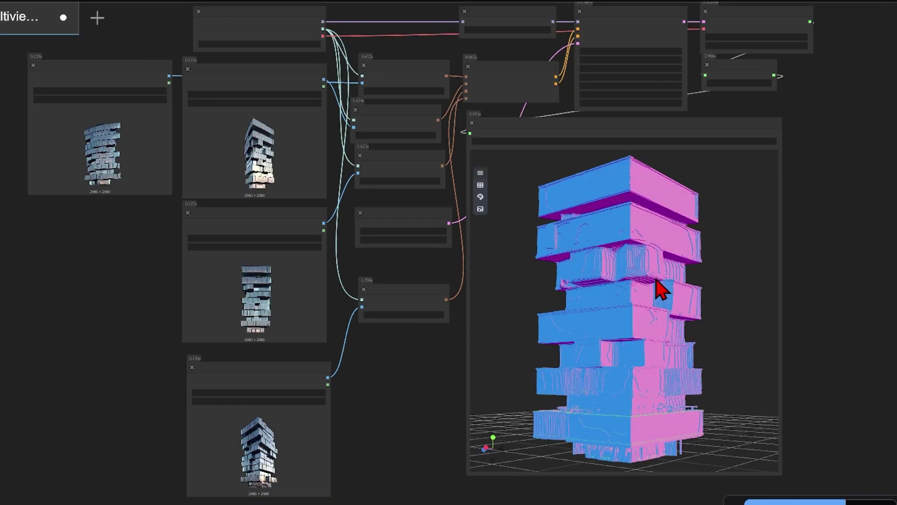
{"action": "scroll", "coordinate": [663, 282], "scroll_direction": "up", "scroll_amount": 2}
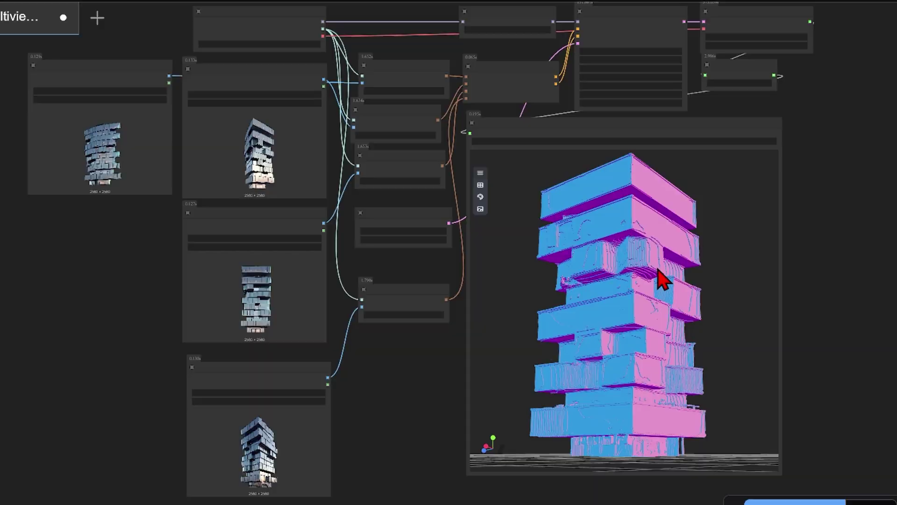
{"action": "left_click_drag", "start_coordinate": [659, 272], "coordinate": [667, 363]}
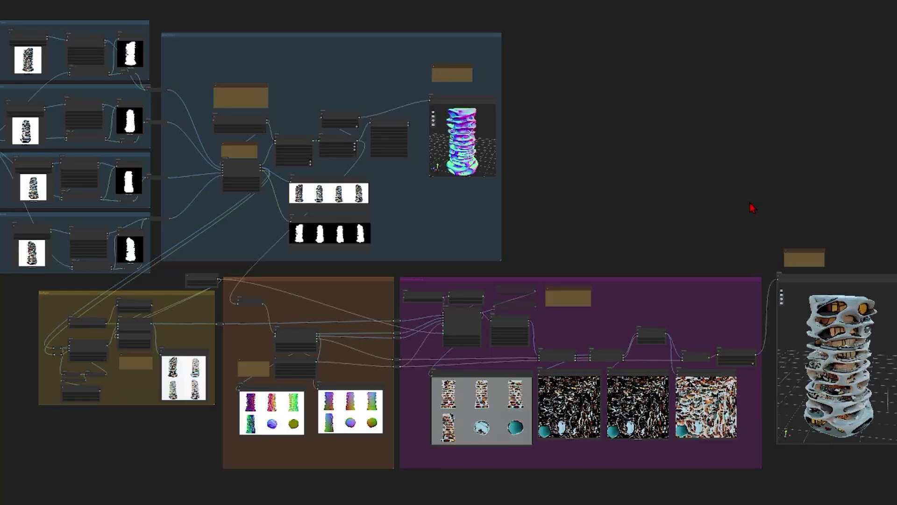
{"action": "scroll", "coordinate": [200, 121], "scroll_direction": "up", "scroll_amount": 7}
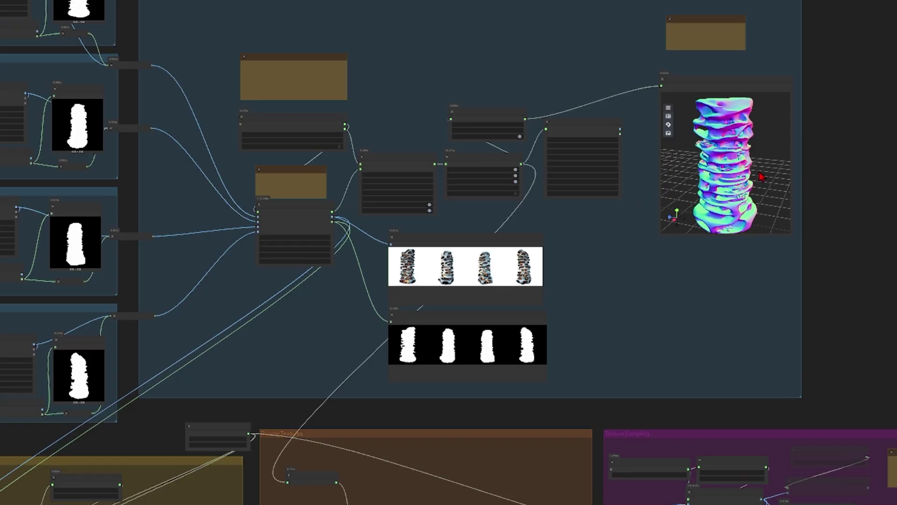
{"action": "left_click_drag", "start_coordinate": [761, 177], "coordinate": [743, 178]}
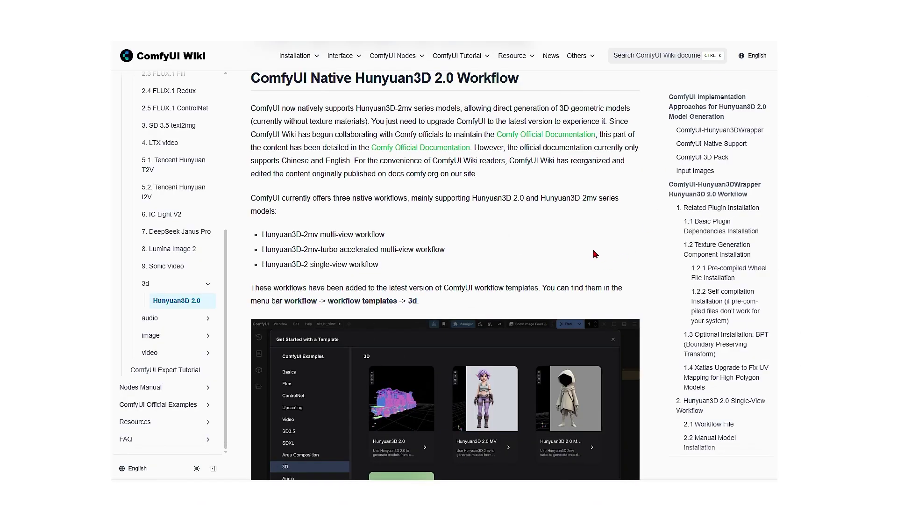
Step: Read the ComfyUI Wiki section on the native Hunyuan3D 2.0 workflows, through the start of the Hunyuan3D-2mv multi-view example
{"action": "scroll", "coordinate": [646, 234], "scroll_direction": "down", "scroll_amount": 3}
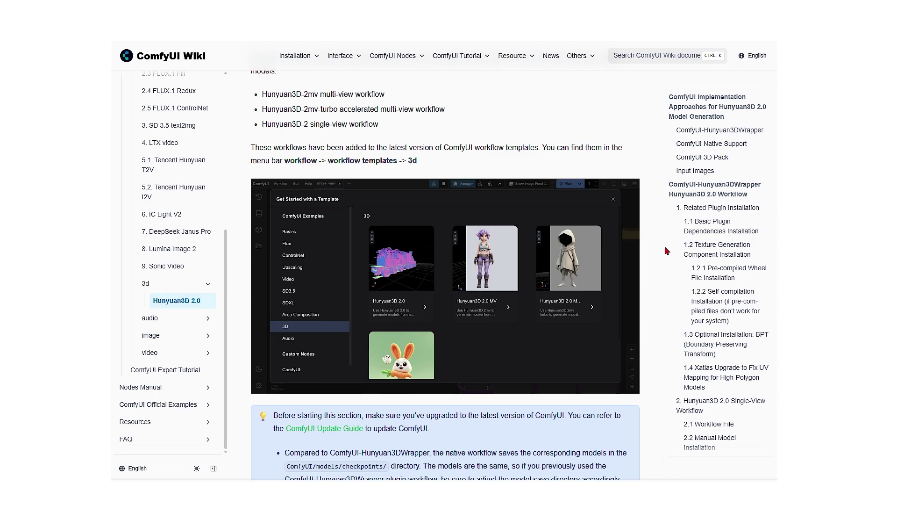
{"action": "scroll", "coordinate": [666, 250], "scroll_direction": "down", "scroll_amount": 5}
{"action": "scroll", "coordinate": [650, 296], "scroll_direction": "down", "scroll_amount": 5}
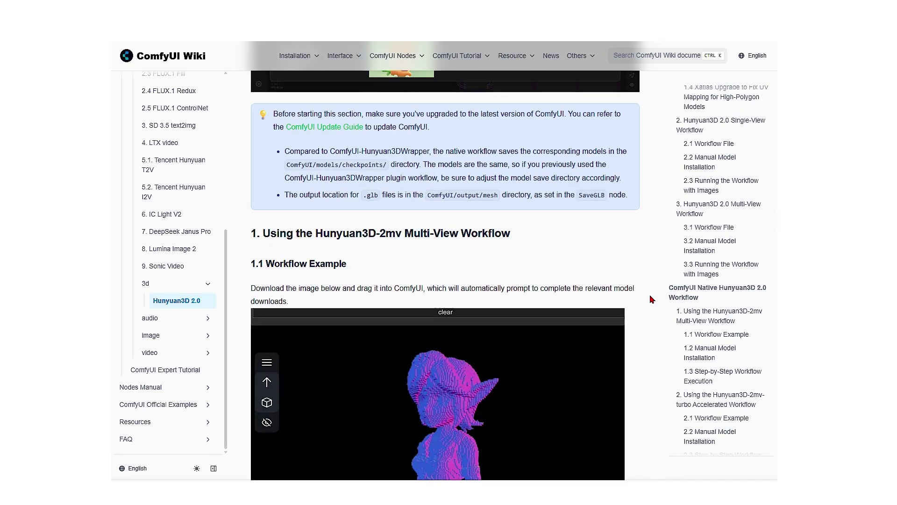
{"action": "scroll", "coordinate": [649, 295], "scroll_direction": "down", "scroll_amount": 4}
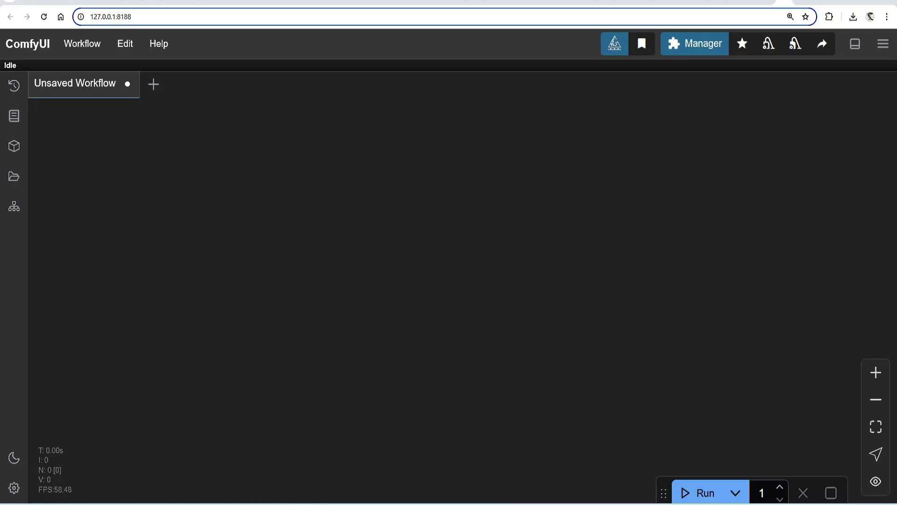
Step: Load the Hunyuan3D 2.0 workflow from the 3D category of the template browser
{"action": "left_click", "coordinate": [95, 45]}
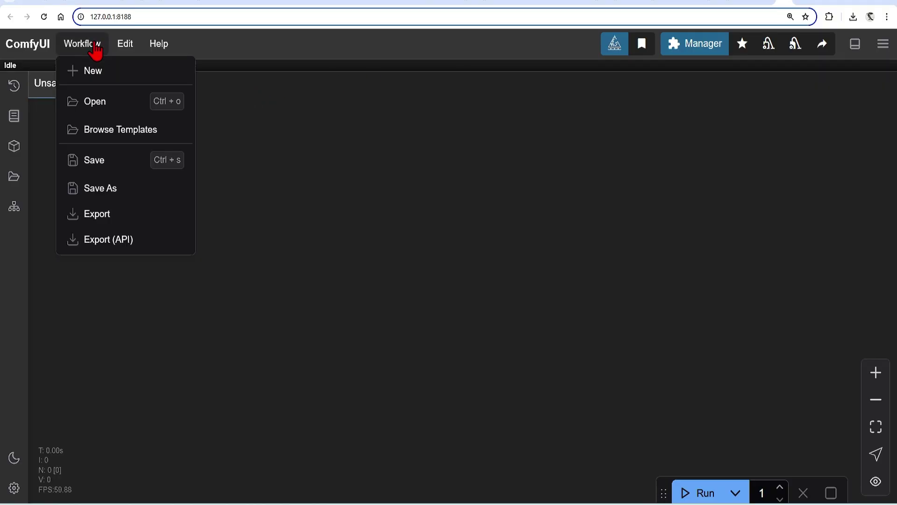
{"action": "left_click", "coordinate": [117, 131]}
{"action": "scroll", "coordinate": [164, 394], "scroll_direction": "down", "scroll_amount": 2}
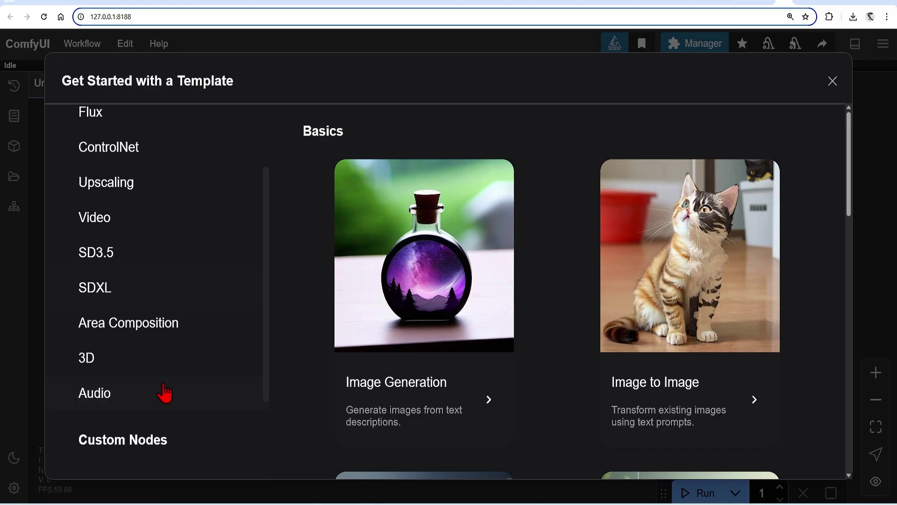
{"action": "left_click", "coordinate": [136, 368]}
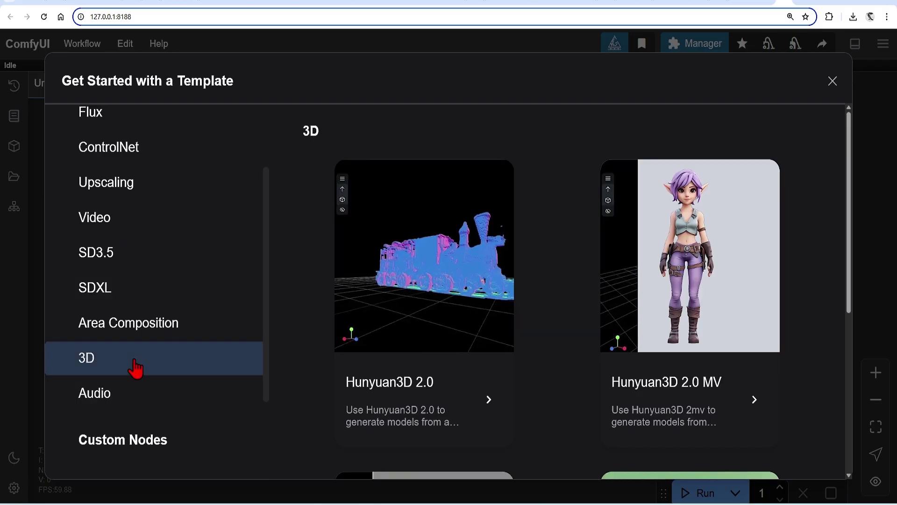
{"action": "left_click", "coordinate": [412, 302]}
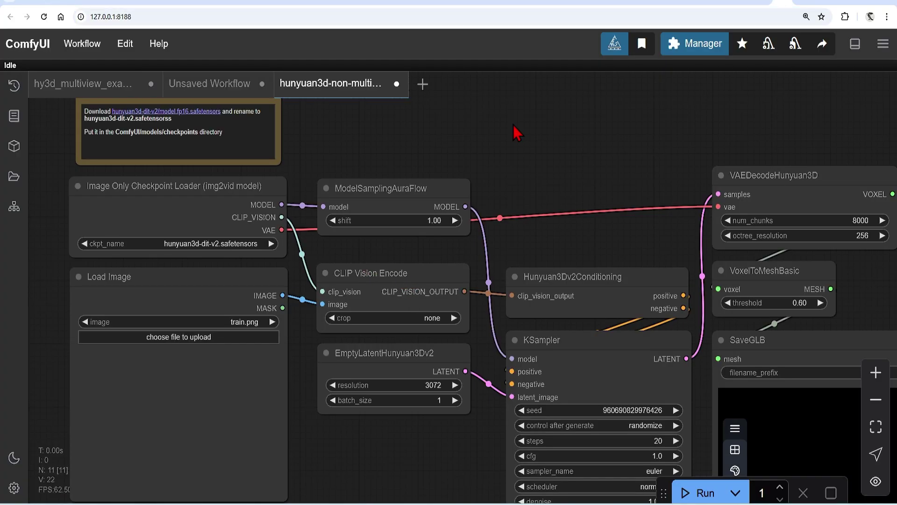
Step: Open the hunyuan3d-dit-v2 model download link in the note and select the note's target file name hunyuan3d-dit-v2.safetensors for renaming
{"action": "left_click", "coordinate": [154, 122]}
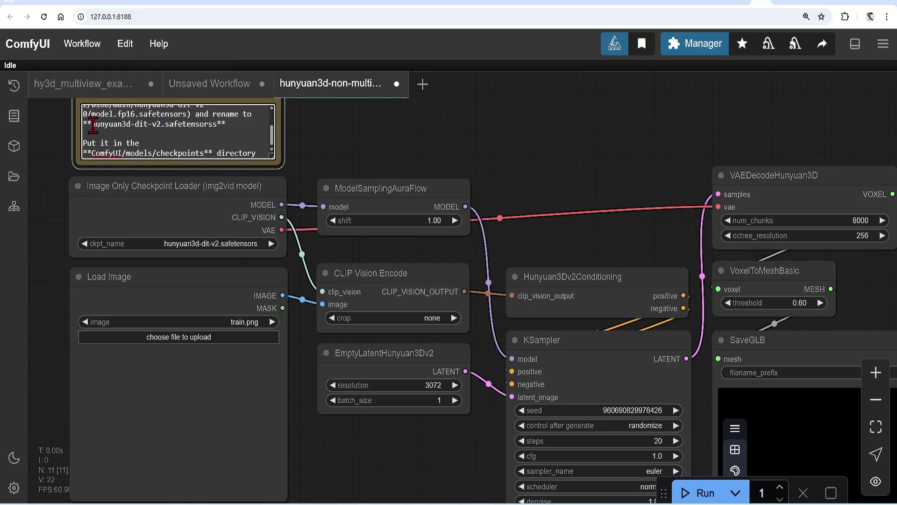
{"action": "left_click_drag", "start_coordinate": [93, 124], "coordinate": [212, 128]}
{"action": "key", "text": "alt+Tab"}
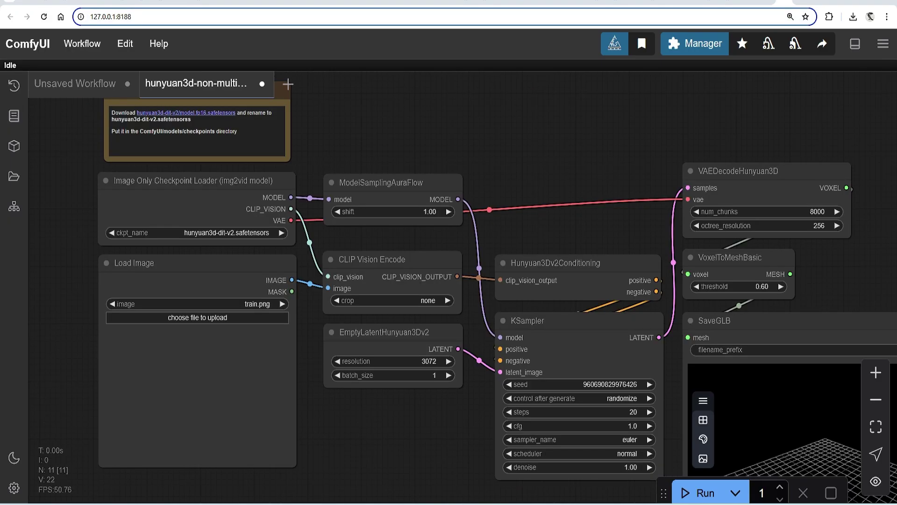
Step: Try an Image Remove Background (rembg) node beside the Load Image node, and delete it again
{"action": "left_click_drag", "start_coordinate": [420, 350], "coordinate": [246, 391]}
{"action": "scroll", "coordinate": [348, 317], "scroll_direction": "down", "scroll_amount": 3}
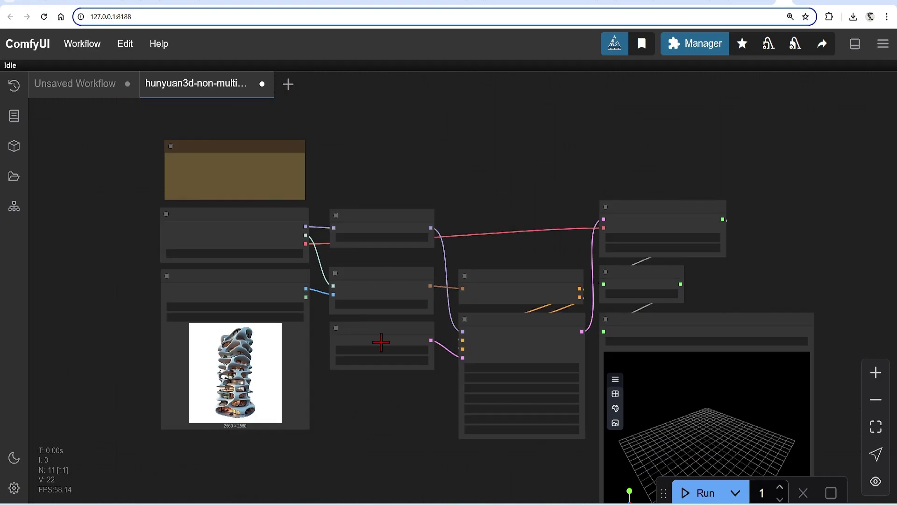
{"action": "scroll", "coordinate": [366, 417], "scroll_direction": "up", "scroll_amount": 3}
{"action": "double_click", "coordinate": [365, 416]}
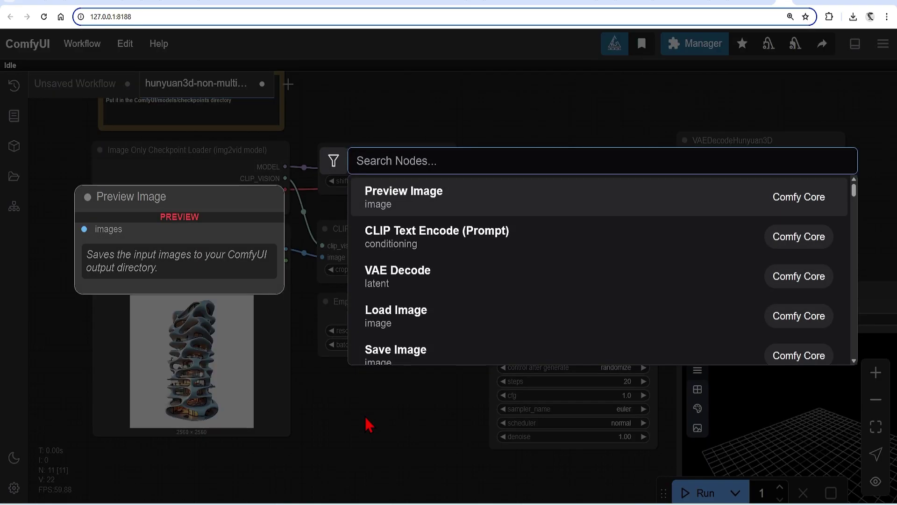
{"action": "type", "text": "rembg"}
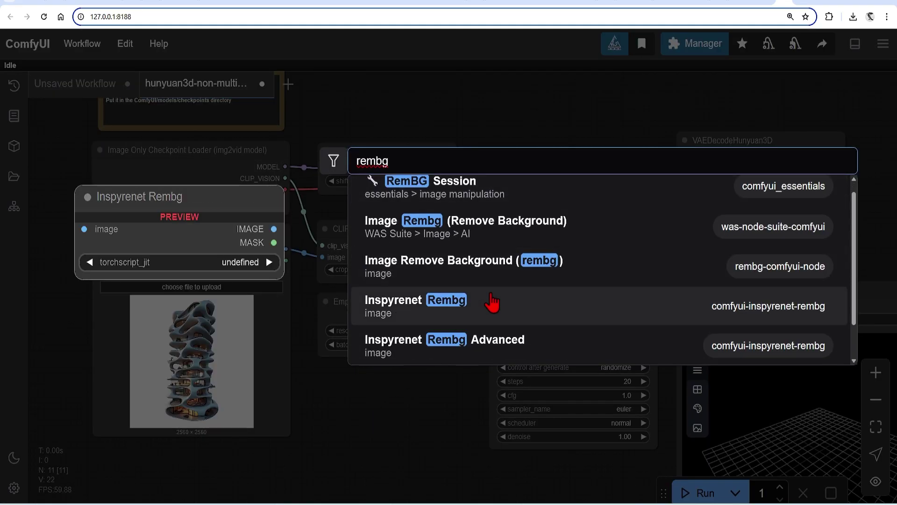
{"action": "left_click", "coordinate": [476, 273]}
{"action": "left_click_drag", "start_coordinate": [477, 414], "coordinate": [399, 425]}
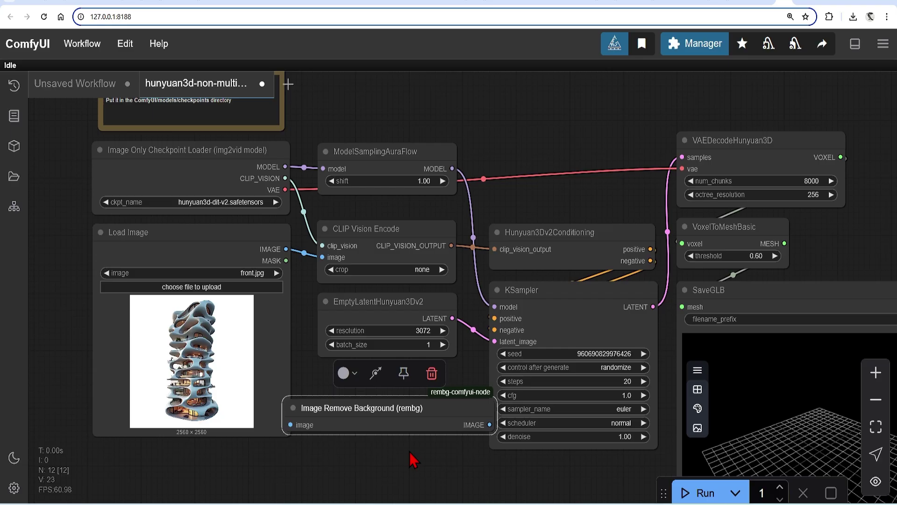
{"action": "key", "text": "Delete"}
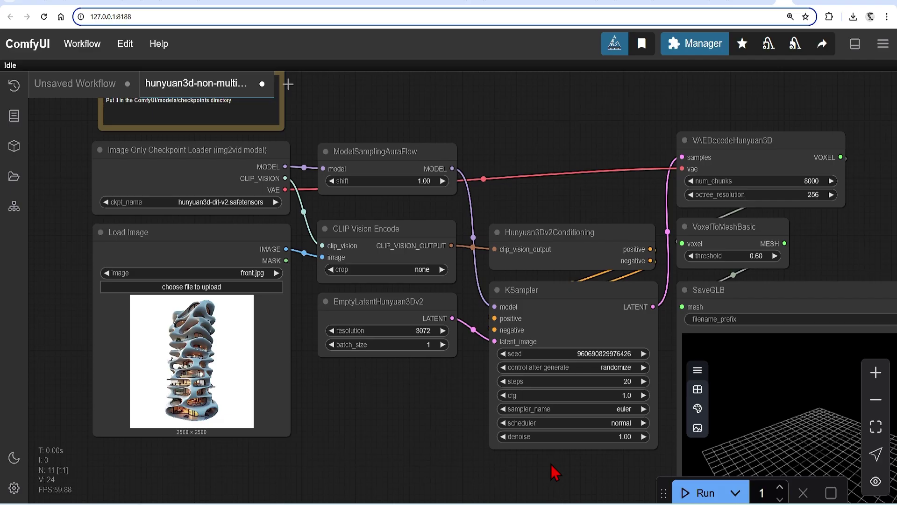
Step: Set the KSampler node's steps to 30
{"action": "left_click_drag", "start_coordinate": [547, 462], "coordinate": [419, 442]}
{"action": "scroll", "coordinate": [471, 440], "scroll_direction": "up", "scroll_amount": 1}
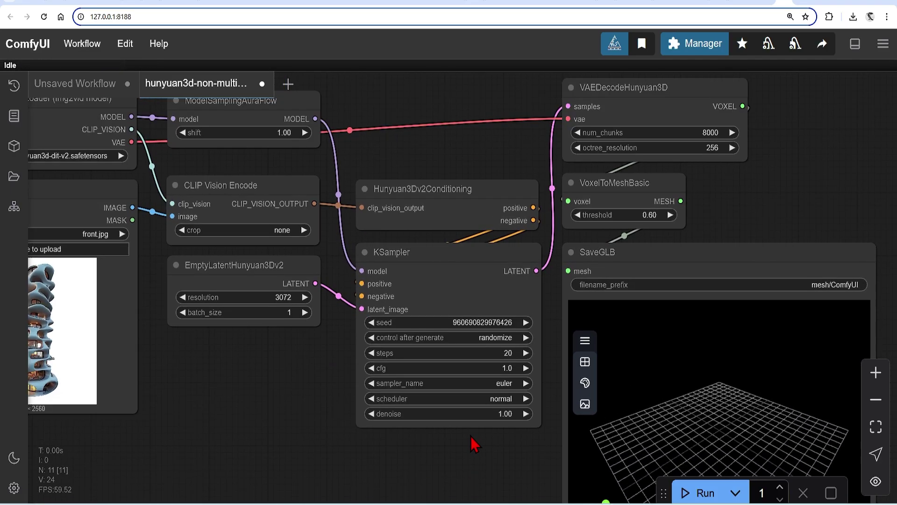
{"action": "left_click", "coordinate": [506, 353]}
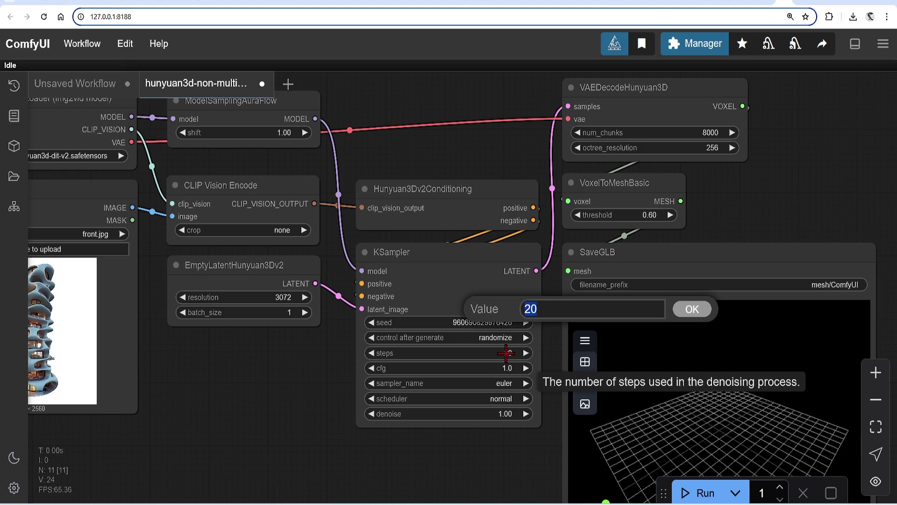
{"action": "type", "text": "30"}
{"action": "left_click", "coordinate": [693, 310]}
Step: Run the single-view workflow to generate a 3D mesh from front.jpg
{"action": "scroll", "coordinate": [729, 200], "scroll_direction": "right", "scroll_amount": 1}
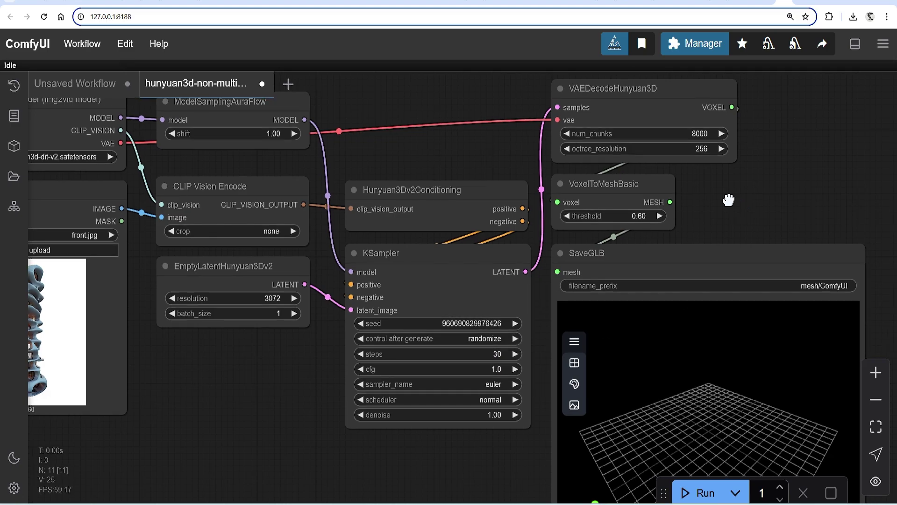
{"action": "left_click_drag", "start_coordinate": [729, 199], "coordinate": [626, 220]}
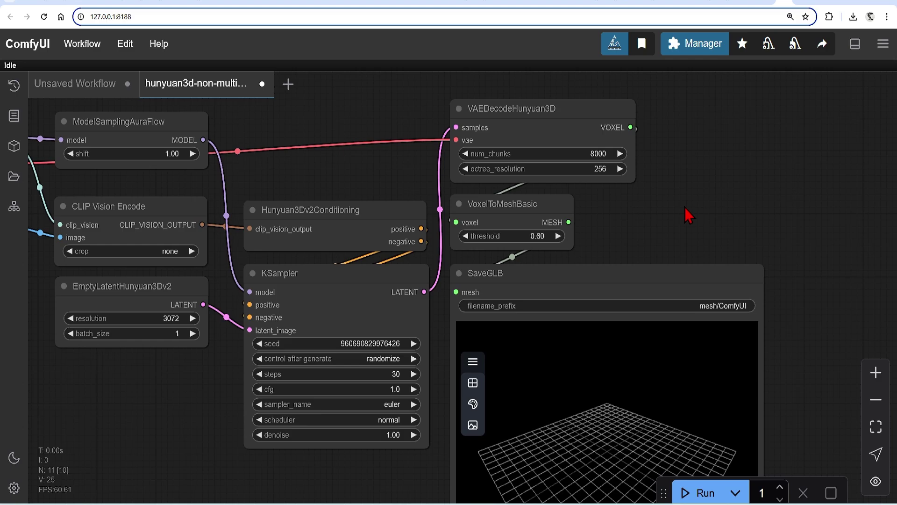
{"action": "scroll", "coordinate": [854, 232], "scroll_direction": "down", "scroll_amount": 2}
{"action": "left_click_drag", "start_coordinate": [681, 211], "coordinate": [737, 170]}
{"action": "left_click", "coordinate": [691, 493]}
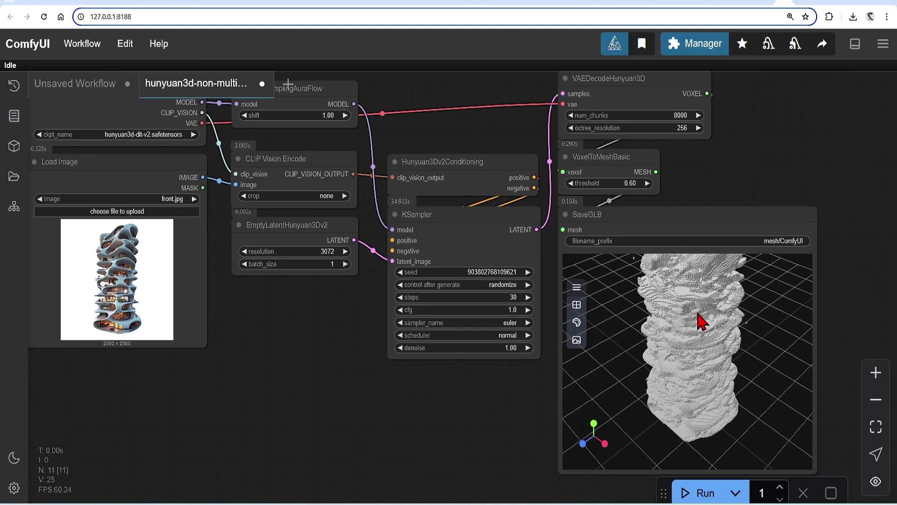
Step: Display the generated mesh in the SaveGLB preview in Normal material mode and examine the tower's surface from several angles
{"action": "left_click_drag", "start_coordinate": [697, 310], "coordinate": [669, 322]}
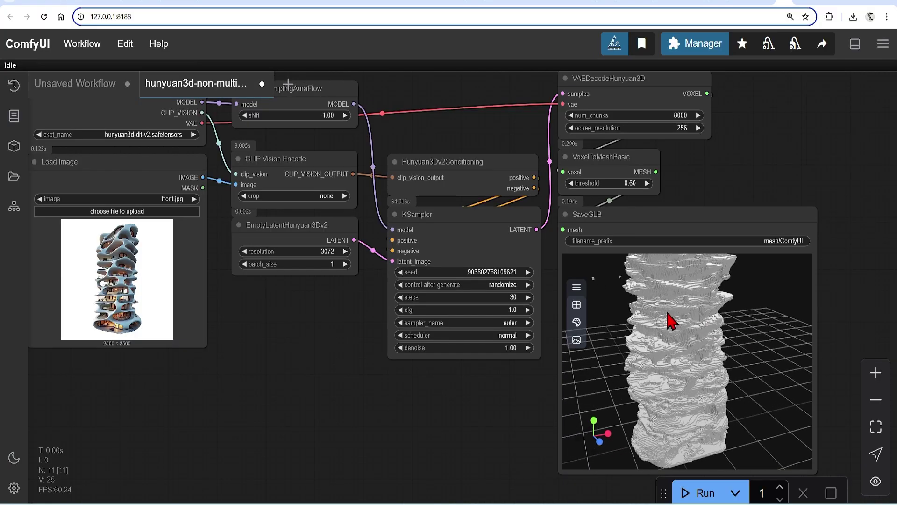
{"action": "scroll", "coordinate": [663, 321], "scroll_direction": "up", "scroll_amount": 6}
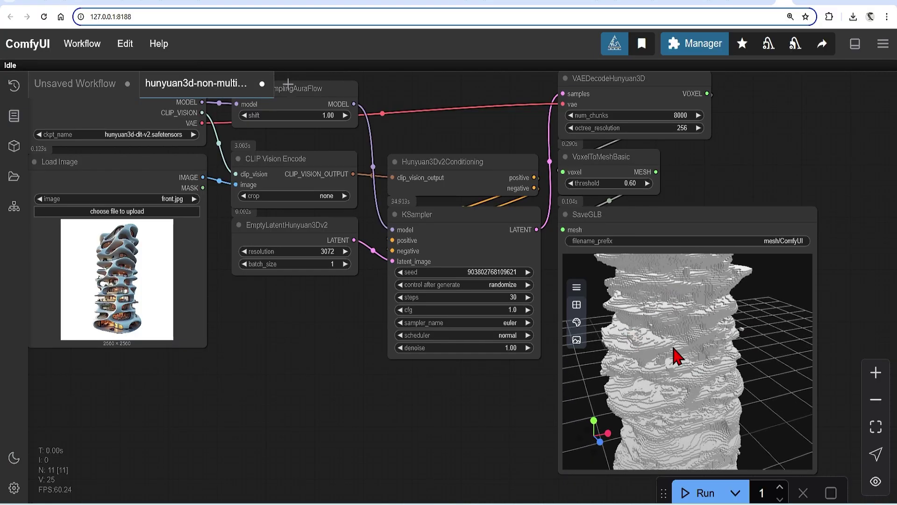
{"action": "left_click", "coordinate": [577, 305]}
{"action": "left_click", "coordinate": [577, 305]}
{"action": "left_click", "coordinate": [577, 286]}
{"action": "left_click", "coordinate": [612, 306]}
{"action": "left_click", "coordinate": [577, 324]}
{"action": "left_click", "coordinate": [614, 342]}
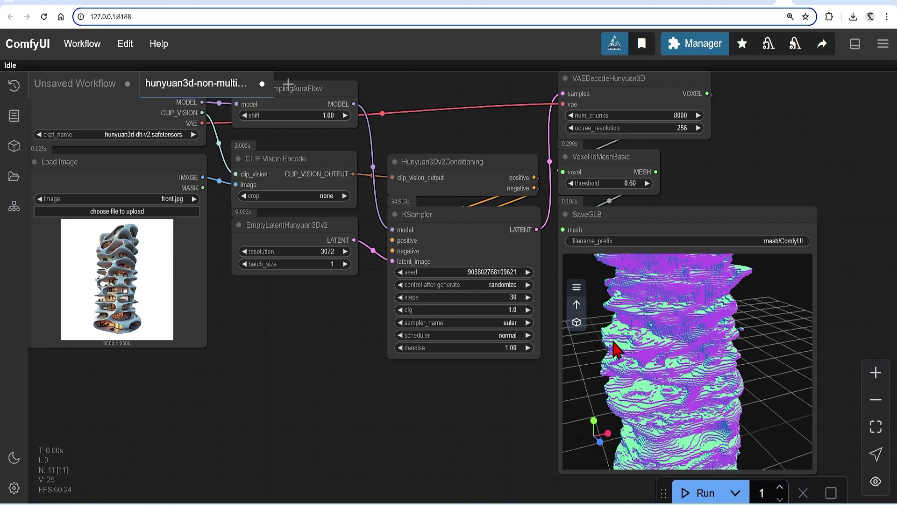
{"action": "mouse_move", "coordinate": [615, 344]}
{"action": "left_mouse_down"}
{"action": "mouse_move", "coordinate": [667, 360]}
{"action": "mouse_move", "coordinate": [669, 345]}
{"action": "mouse_move", "coordinate": [681, 350]}
{"action": "mouse_move", "coordinate": [604, 344]}
{"action": "mouse_move", "coordinate": [718, 365]}
{"action": "mouse_move", "coordinate": [675, 367]}
{"action": "mouse_move", "coordinate": [661, 395]}
{"action": "mouse_move", "coordinate": [653, 392]}
{"action": "mouse_move", "coordinate": [715, 352]}
{"action": "mouse_move", "coordinate": [683, 374]}
{"action": "mouse_move", "coordinate": [669, 338]}
{"action": "left_mouse_up"}
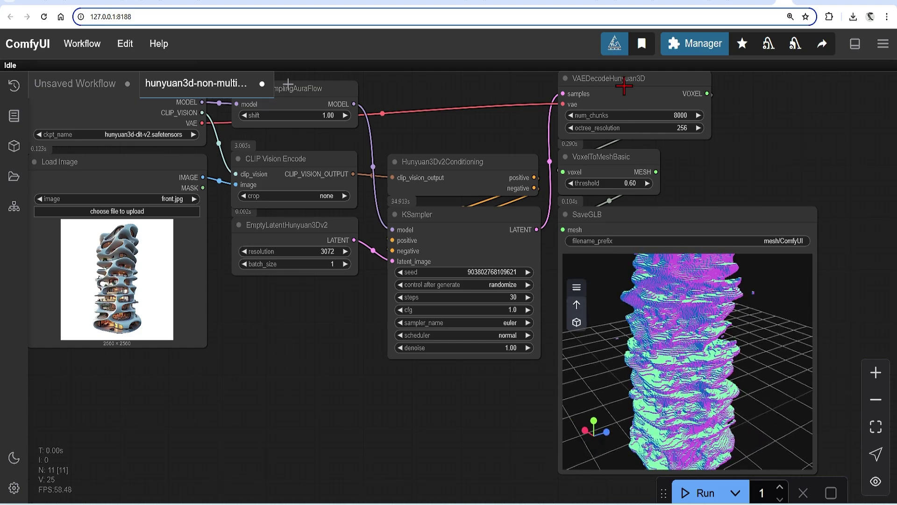
{"action": "left_click", "coordinate": [691, 117]}
{"action": "scroll", "coordinate": [753, 173], "scroll_direction": "down", "scroll_amount": 3}
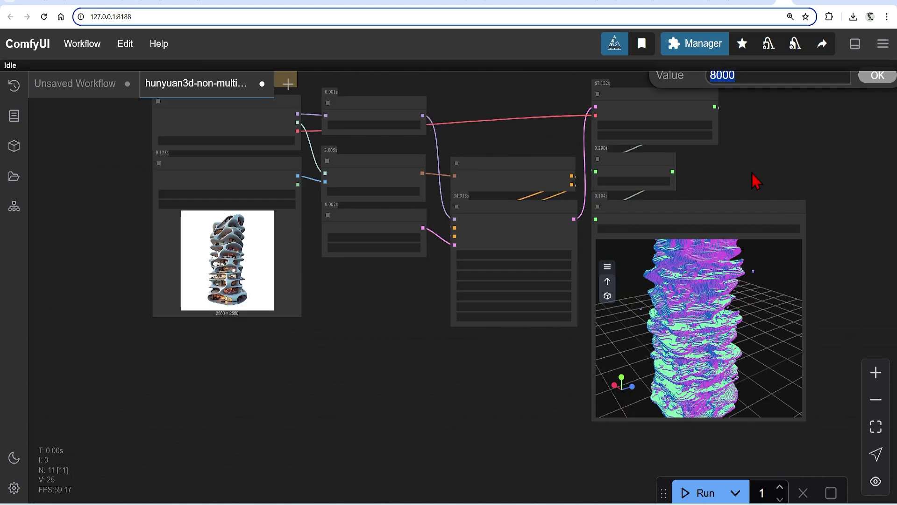
{"action": "left_click", "coordinate": [870, 79]}
Step: Set the VAEDecodeHunyuan3D node's octree_resolution to 512 and run the workflow again
{"action": "scroll", "coordinate": [668, 134], "scroll_direction": "up", "scroll_amount": 3}
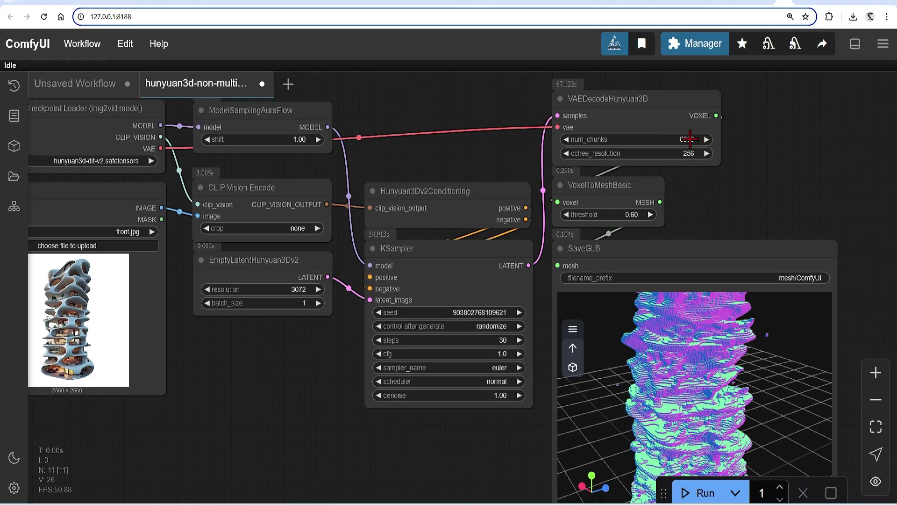
{"action": "left_click", "coordinate": [687, 154]}
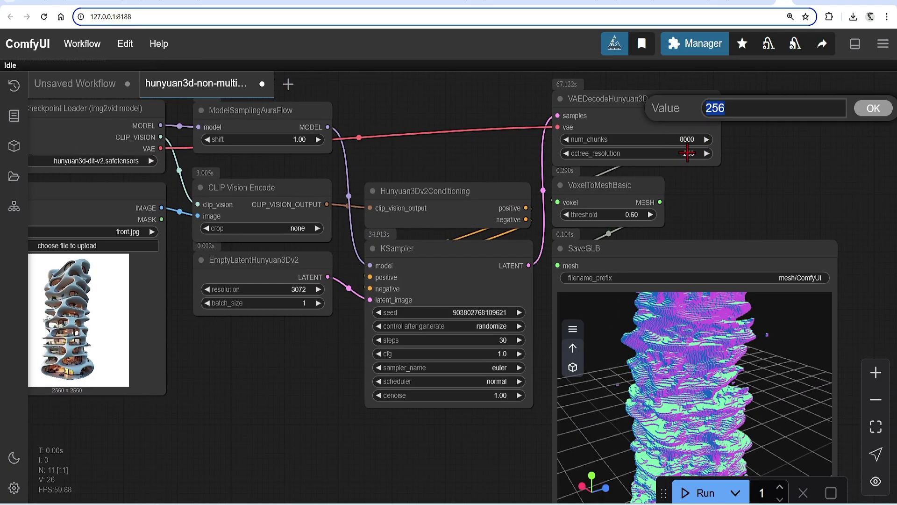
{"action": "type", "text": "512"}
{"action": "left_click", "coordinate": [871, 112]}
{"action": "scroll", "coordinate": [803, 152], "scroll_direction": "down", "scroll_amount": 1}
{"action": "left_click_drag", "start_coordinate": [767, 185], "coordinate": [768, 154]}
{"action": "left_click", "coordinate": [689, 491]}
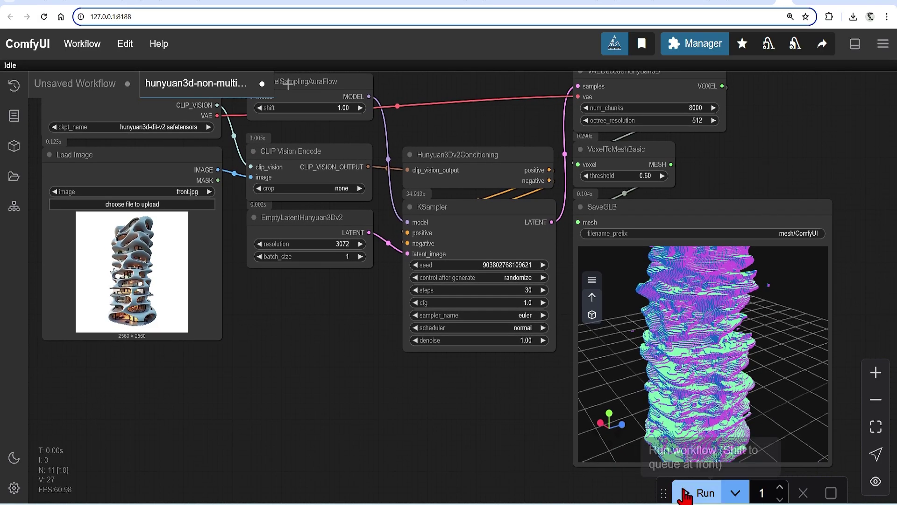
Step: Examine the regenerated tower mesh in the SaveGLB preview up close and from several angles
{"action": "scroll", "coordinate": [710, 369], "scroll_direction": "up", "scroll_amount": 5}
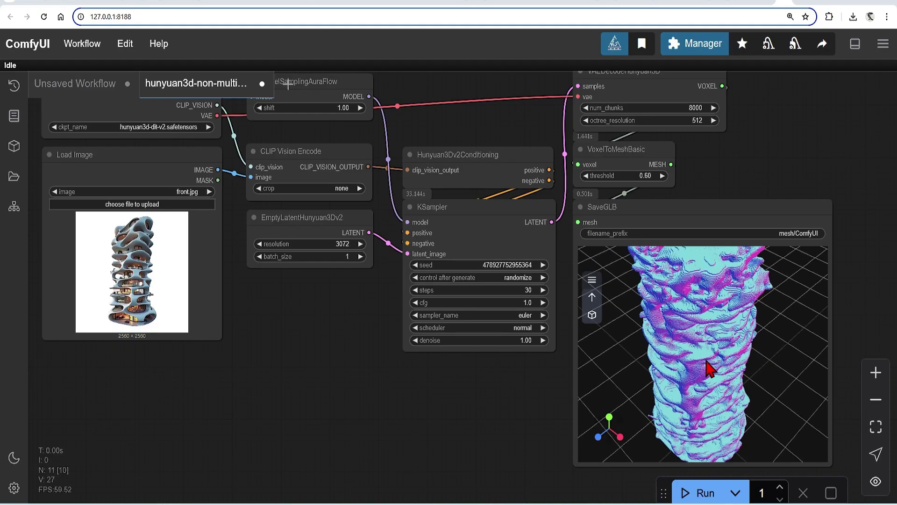
{"action": "left_click_drag", "start_coordinate": [760, 341], "coordinate": [666, 345]}
{"action": "scroll", "coordinate": [642, 332], "scroll_direction": "up", "scroll_amount": 10}
{"action": "scroll", "coordinate": [660, 357], "scroll_direction": "down", "scroll_amount": 5}
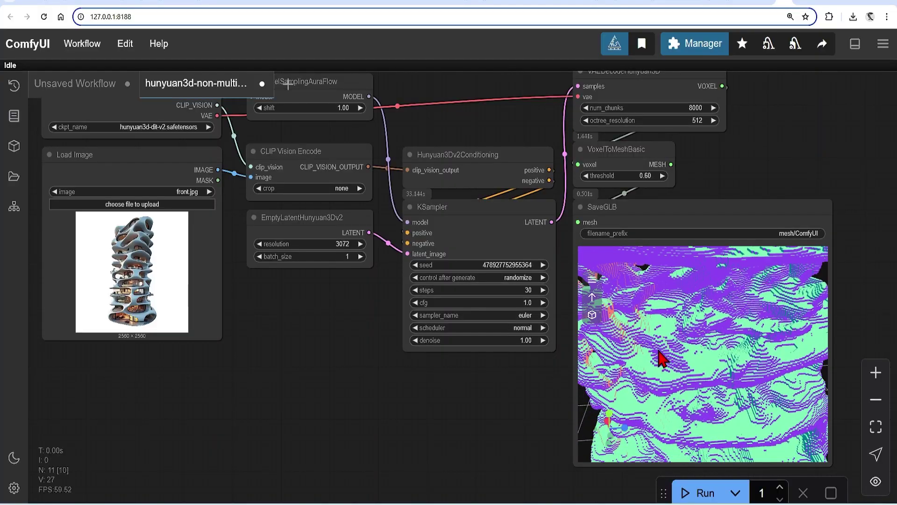
{"action": "scroll", "coordinate": [710, 394], "scroll_direction": "up", "scroll_amount": 5}
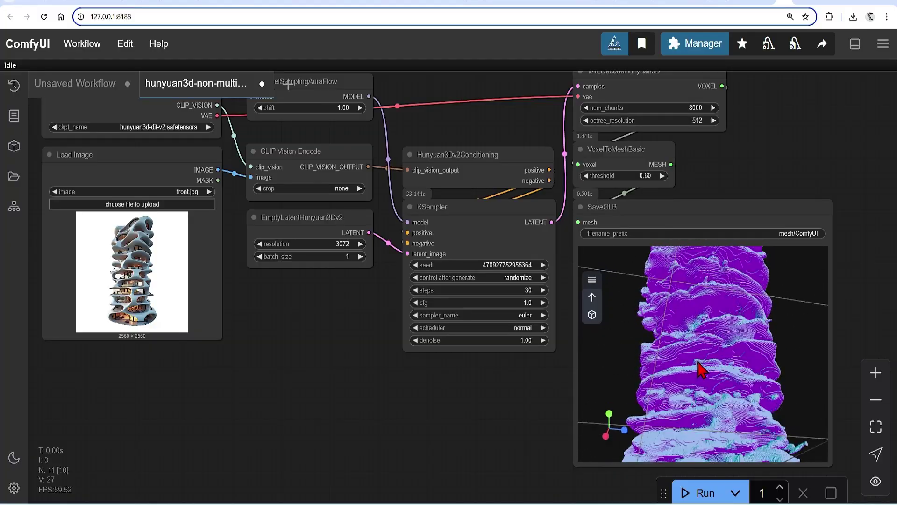
{"action": "left_click_drag", "start_coordinate": [702, 344], "coordinate": [701, 390]}
{"action": "scroll", "coordinate": [678, 418], "scroll_direction": "up", "scroll_amount": 4}
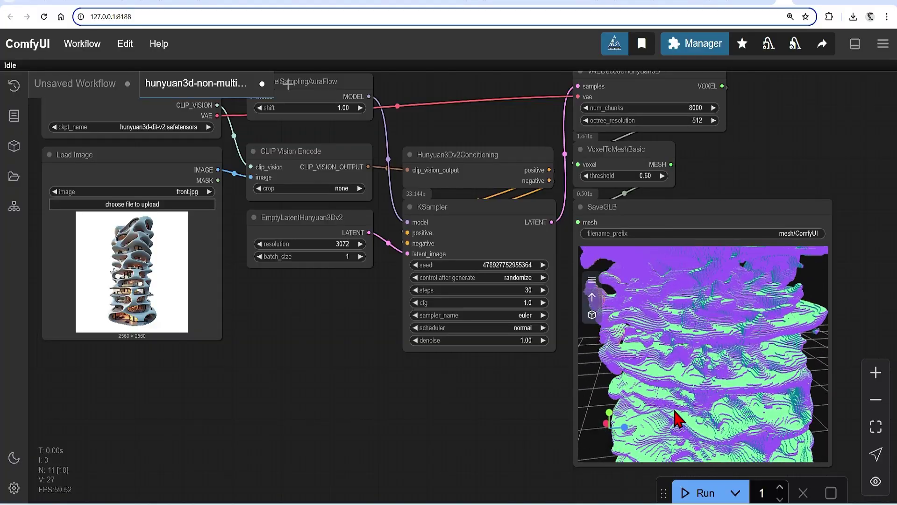
{"action": "scroll", "coordinate": [680, 348], "scroll_direction": "down", "scroll_amount": 6}
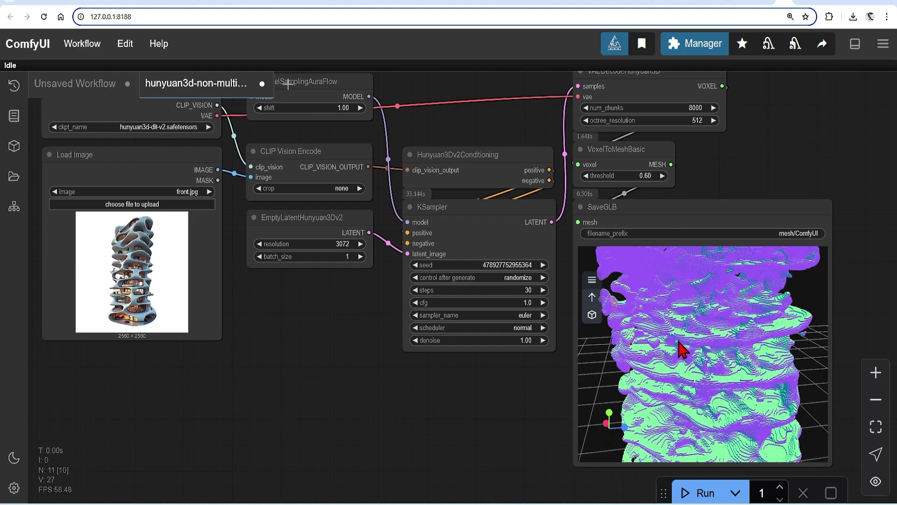
{"action": "scroll", "coordinate": [681, 342], "scroll_direction": "down", "scroll_amount": 2}
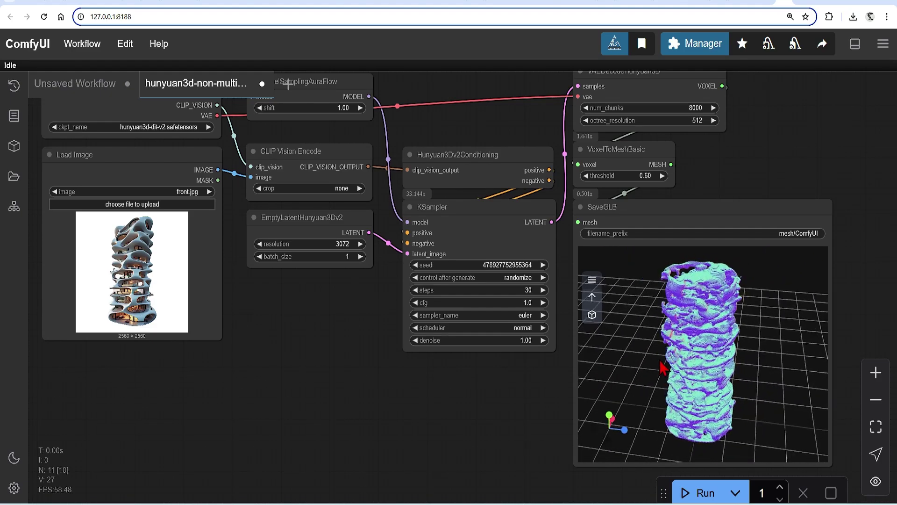
{"action": "left_click_drag", "start_coordinate": [661, 362], "coordinate": [644, 355]}
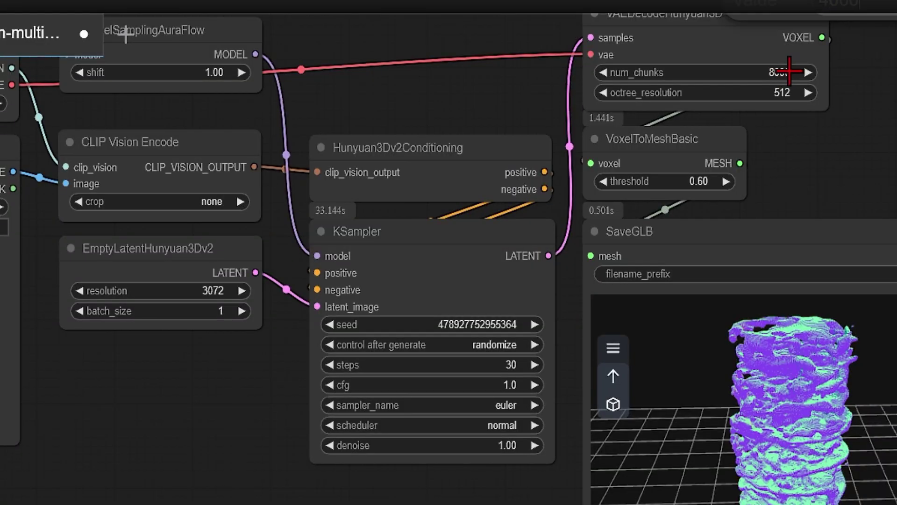
Step: Set the VAEDecodeHunyuan3D node's num_chunks to 4000, then regenerate and inspect the tower mesh
{"action": "key", "text": "Return"}
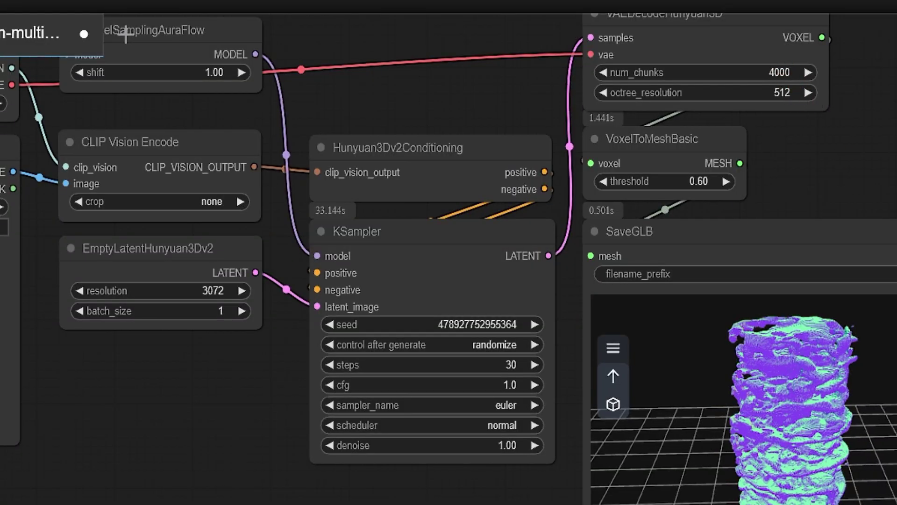
{"action": "key", "text": "ctrl+Return"}
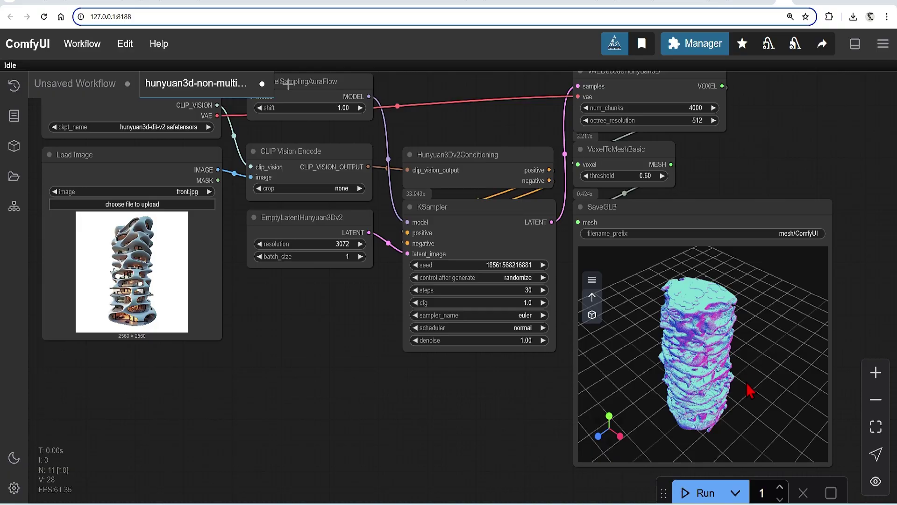
{"action": "scroll", "coordinate": [734, 395], "scroll_direction": "up", "scroll_amount": 4}
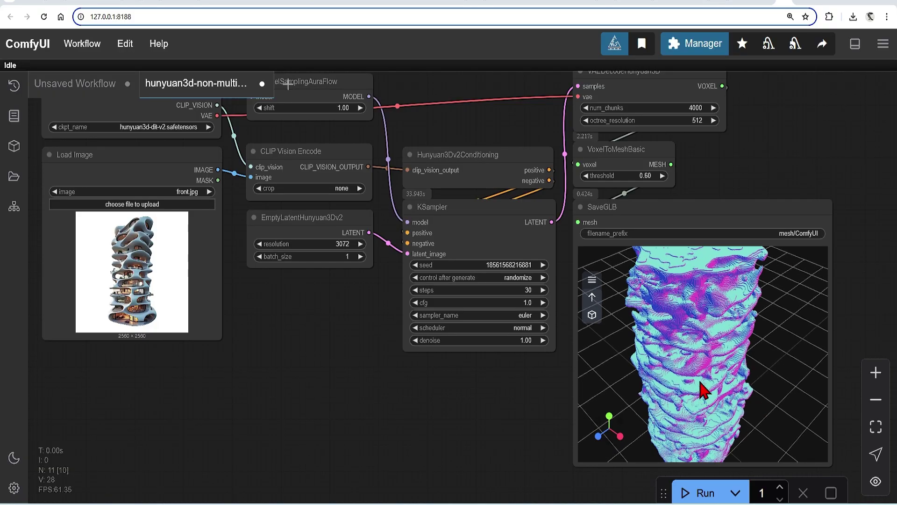
{"action": "scroll", "coordinate": [702, 374], "scroll_direction": "down", "scroll_amount": 3}
{"action": "left_click_drag", "start_coordinate": [703, 357], "coordinate": [738, 333]}
{"action": "scroll", "coordinate": [717, 287], "scroll_direction": "up", "scroll_amount": 5}
{"action": "scroll", "coordinate": [723, 328], "scroll_direction": "up", "scroll_amount": 8}
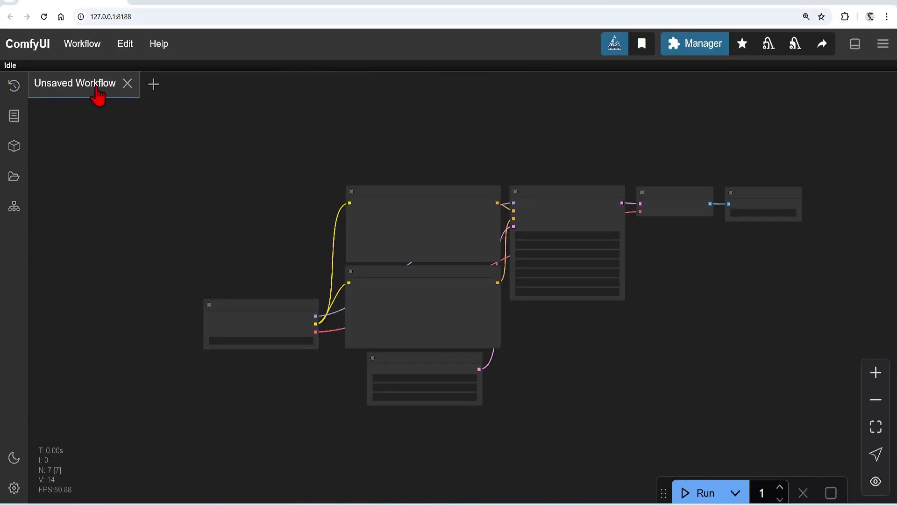
Step: Load the Hunyuan3D 2.0 MV workflow from the 3D category of the ComfyUI example templates
{"action": "left_click", "coordinate": [83, 44]}
{"action": "left_click", "coordinate": [122, 130]}
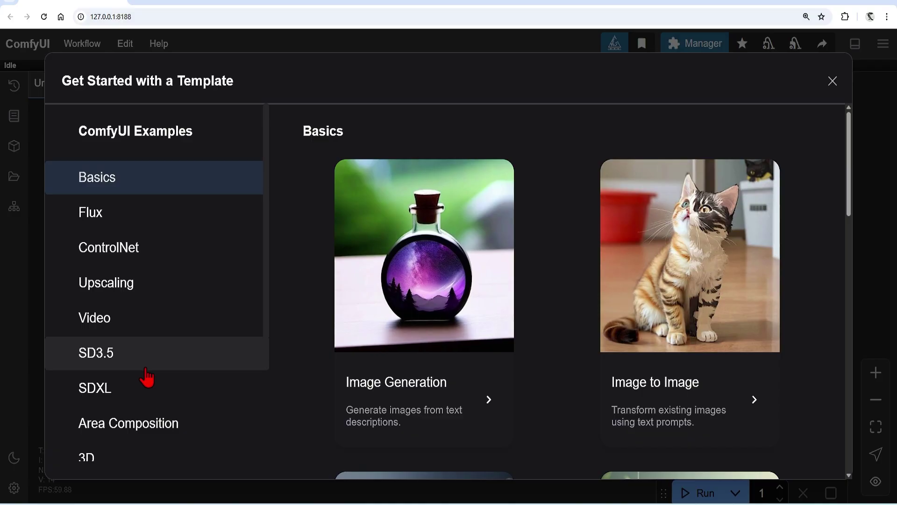
{"action": "scroll", "coordinate": [148, 374], "scroll_direction": "down", "scroll_amount": 3}
{"action": "left_click", "coordinate": [131, 320]}
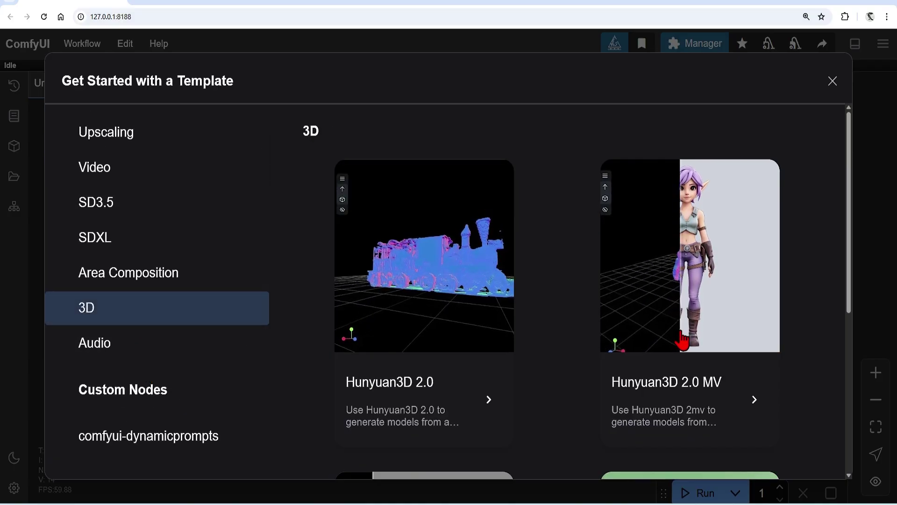
{"action": "left_click", "coordinate": [683, 339]}
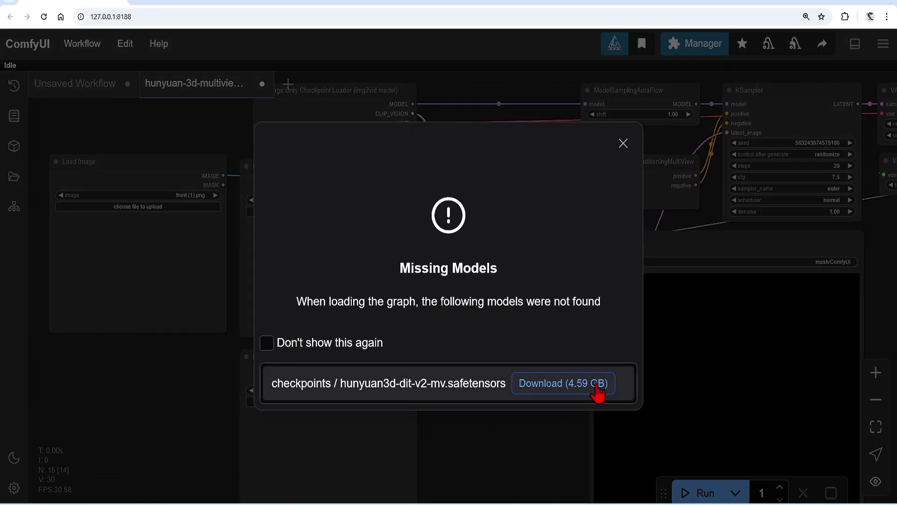
Step: Download the missing hunyuan3d-dit-v2-mv.safetensors checkpoint and open the Hugging Face model page linked in the Markdown Note
{"action": "left_click", "coordinate": [556, 383]}
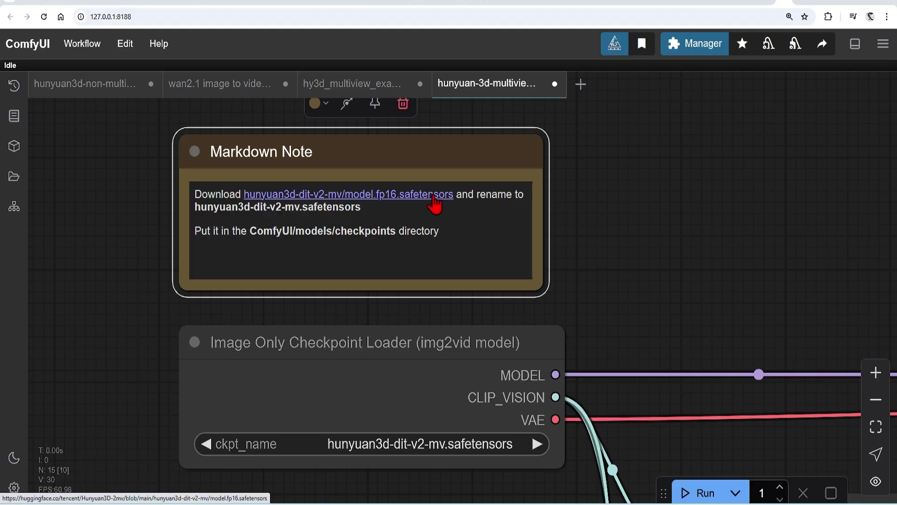
{"action": "left_click", "coordinate": [434, 201]}
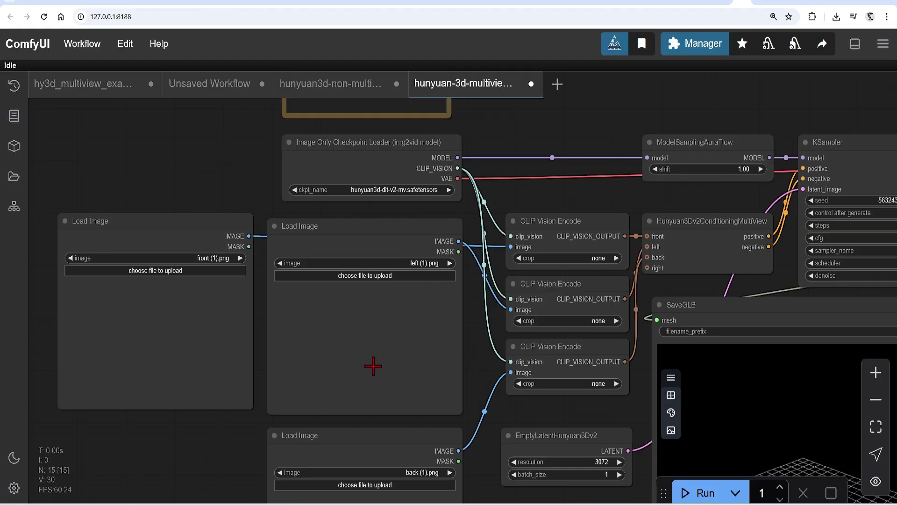
Step: Duplicate the back-view Load Image node together with its CLIP Vision Encode node, placing the copies below the originals
{"action": "left_click_drag", "start_coordinate": [373, 366], "coordinate": [395, 266]}
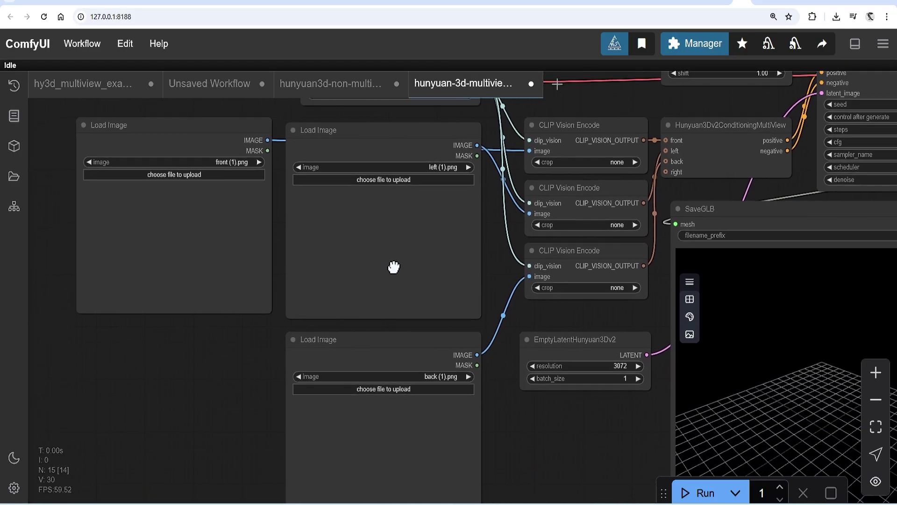
{"action": "left_click", "coordinate": [732, 153]}
{"action": "left_click_drag", "start_coordinate": [732, 153], "coordinate": [734, 154]}
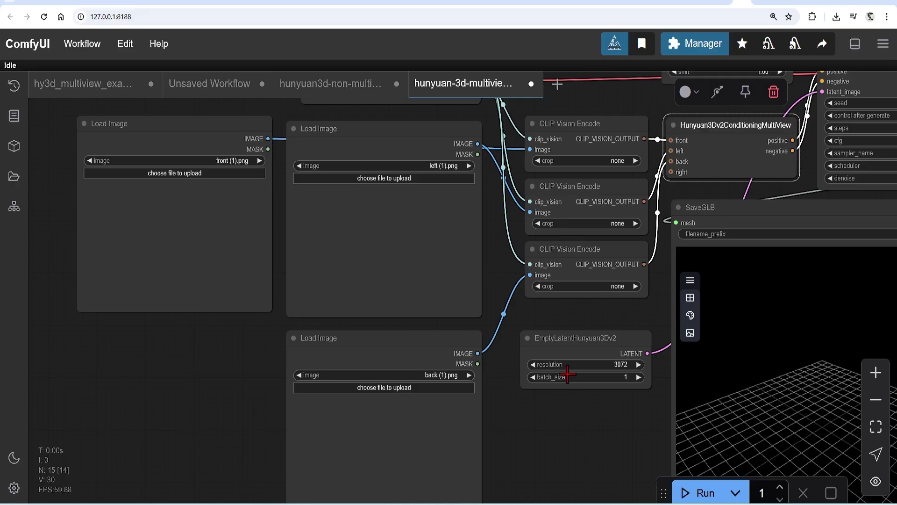
{"action": "left_click", "coordinate": [623, 250]}
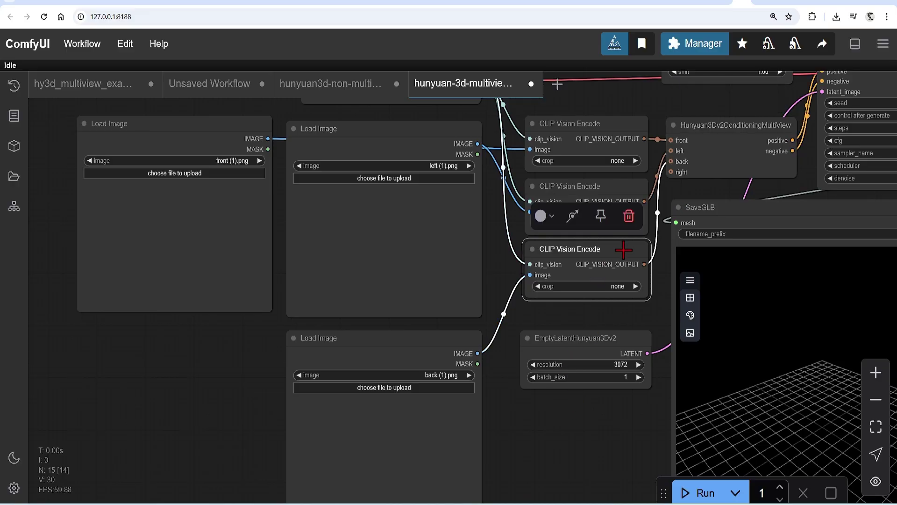
{"action": "left_click", "coordinate": [416, 355], "text": "shift"}
{"action": "scroll", "coordinate": [416, 355], "scroll_direction": "down", "scroll_amount": 5}
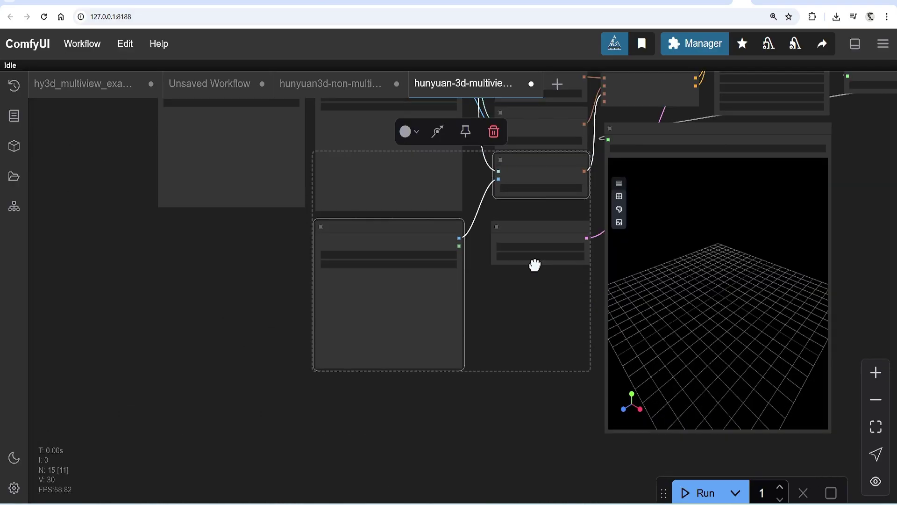
{"action": "left_click_drag", "start_coordinate": [579, 233], "coordinate": [366, 286]}
{"action": "left_click", "coordinate": [565, 161]}
{"action": "scroll", "coordinate": [534, 306], "scroll_direction": "up", "scroll_amount": 6}
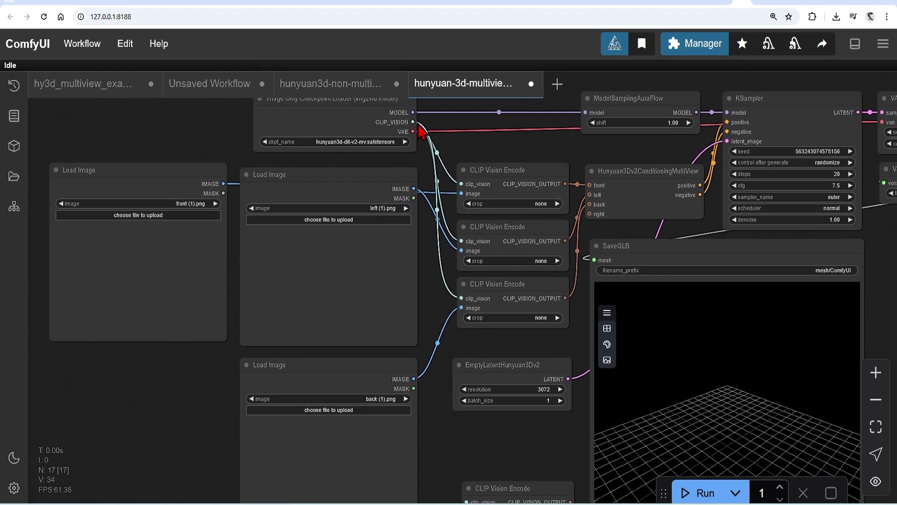
Step: Connect the checkpoint loader's CLIP_VISION output to the duplicated CLIP Vision Encode, and that node's output to the multi-view conditioning's right input
{"action": "left_click_drag", "start_coordinate": [418, 126], "coordinate": [467, 500]}
{"action": "scroll", "coordinate": [518, 450], "scroll_direction": "down", "scroll_amount": 1}
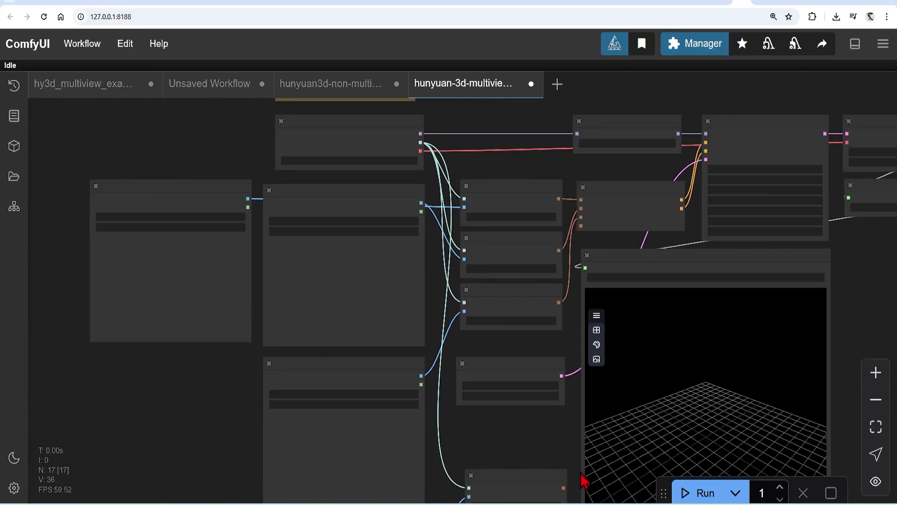
{"action": "scroll", "coordinate": [590, 170], "scroll_direction": "up", "scroll_amount": 1}
{"action": "scroll", "coordinate": [581, 270], "scroll_direction": "up", "scroll_amount": 2}
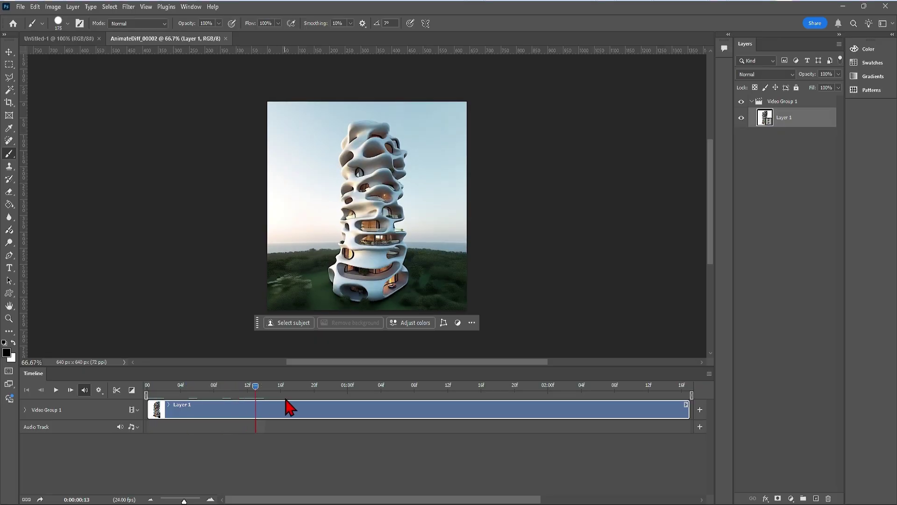
{"action": "left_click_drag", "start_coordinate": [283, 403], "coordinate": [575, 422]}
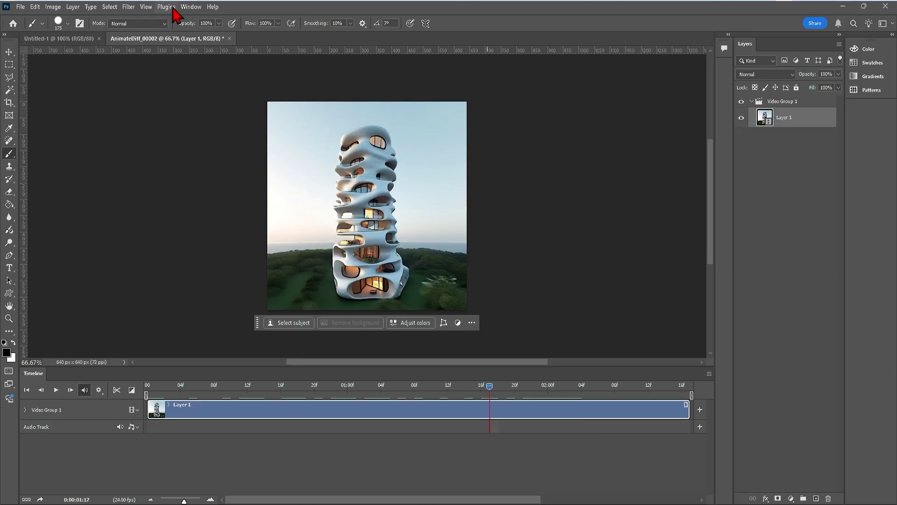
Step: Switch to Photoshop and review the Render Video settings for exporting AnimateDiff_00002 as a JPEG image sequence, closing them without rendering
{"action": "left_click", "coordinate": [145, 8]}
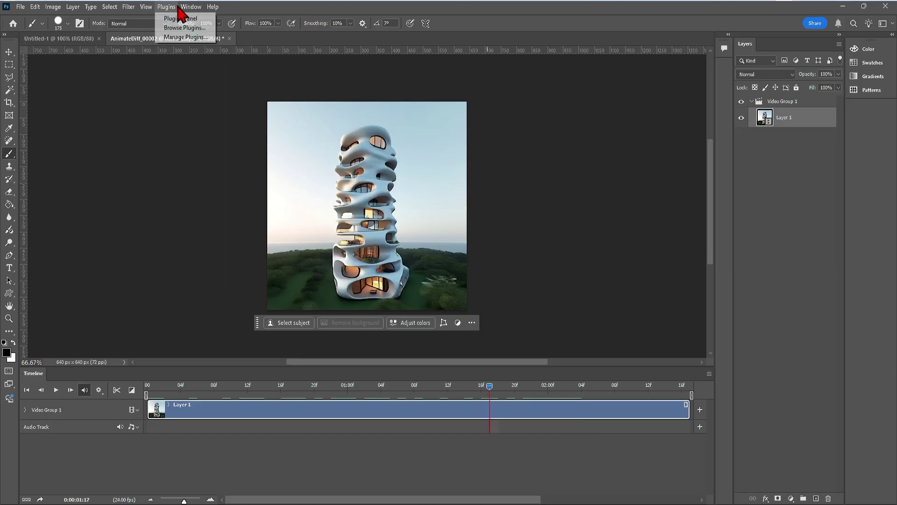
{"action": "mouse_move", "coordinate": [191, 9]}
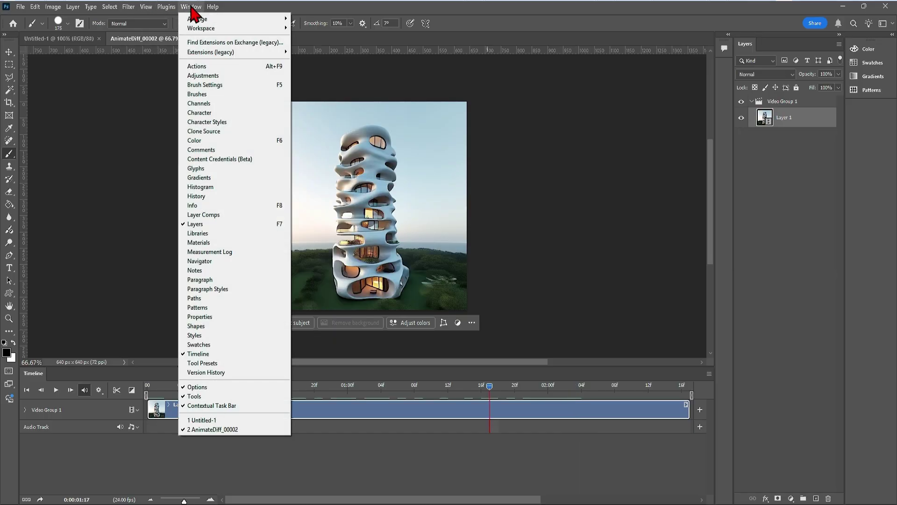
{"action": "left_click", "coordinate": [73, 137]}
{"action": "left_click", "coordinate": [20, 7]}
{"action": "mouse_move", "coordinate": [87, 178]}
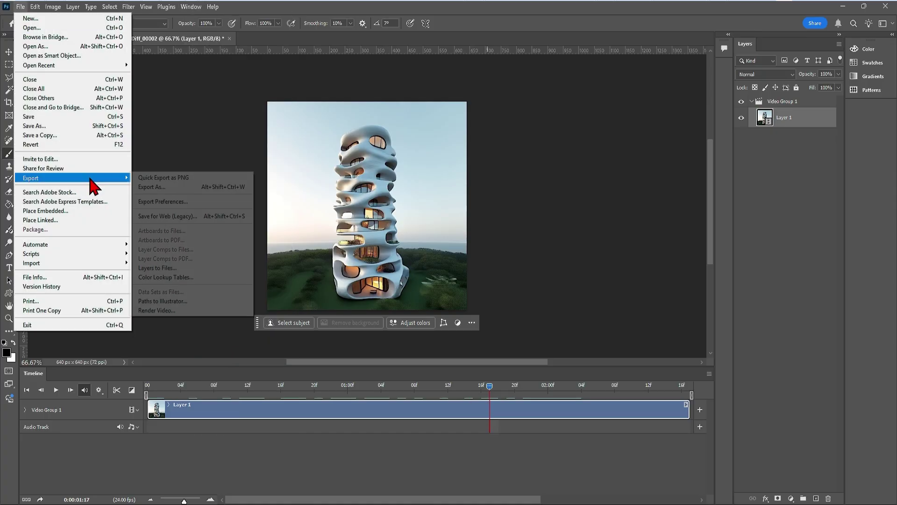
{"action": "left_click", "coordinate": [199, 313]}
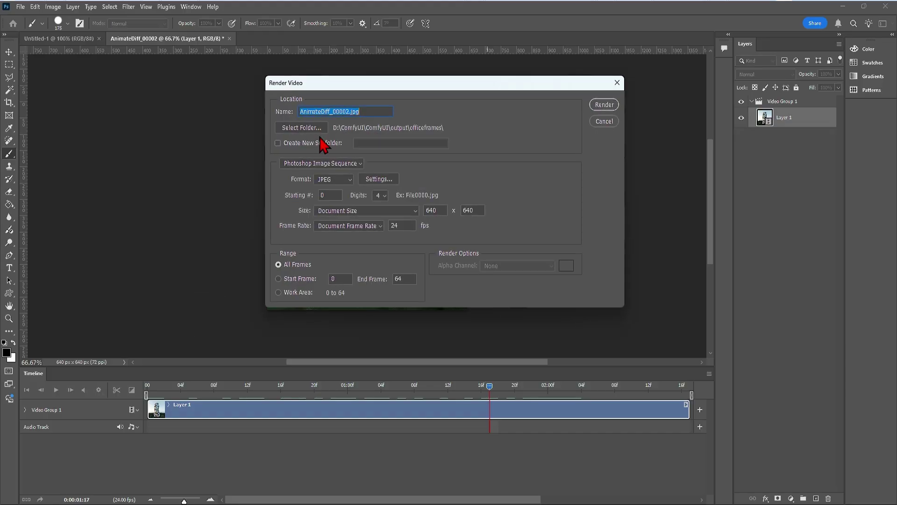
{"action": "left_click", "coordinate": [336, 175]}
{"action": "left_click", "coordinate": [342, 190]}
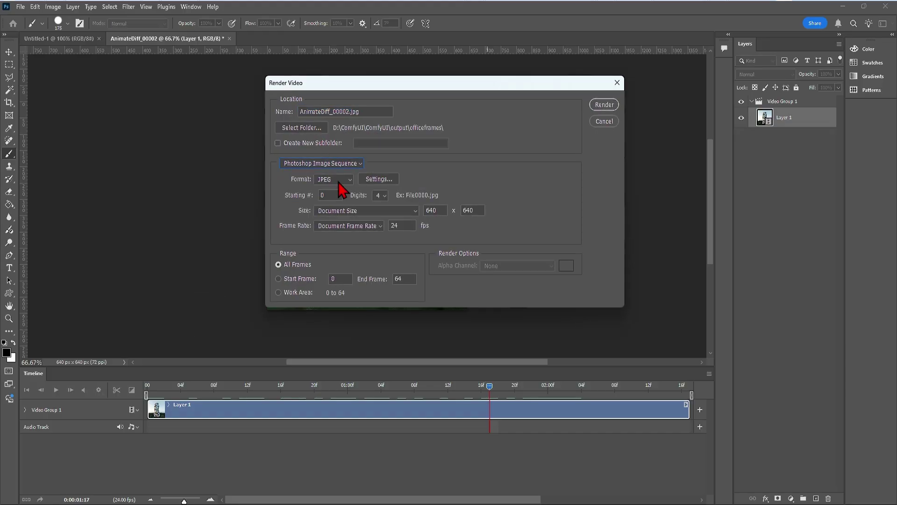
{"action": "left_click", "coordinate": [607, 122]}
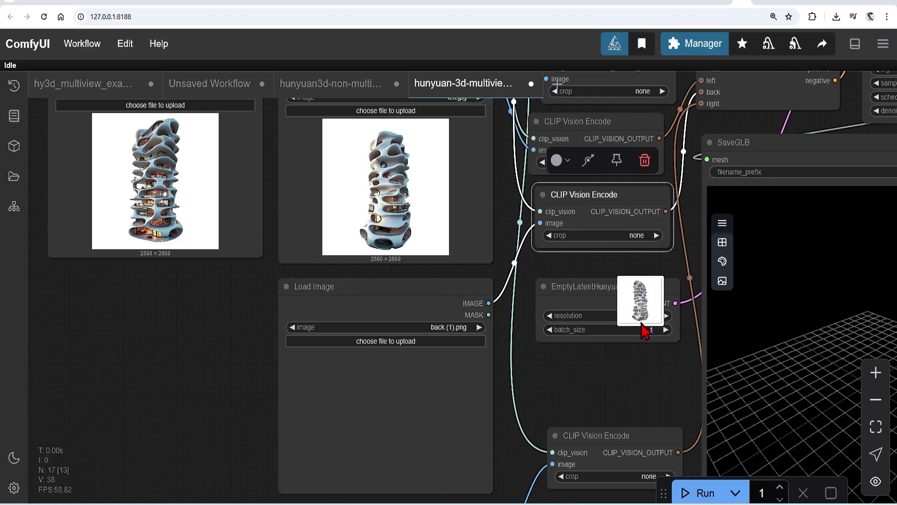
Step: Switch to ComfyUI and load the back-view tower image back (1).jpg into the back-view Load Image node
{"action": "scroll", "coordinate": [407, 413], "scroll_direction": "down", "scroll_amount": 2}
{"action": "left_click_drag", "start_coordinate": [548, 224], "coordinate": [550, 222]}
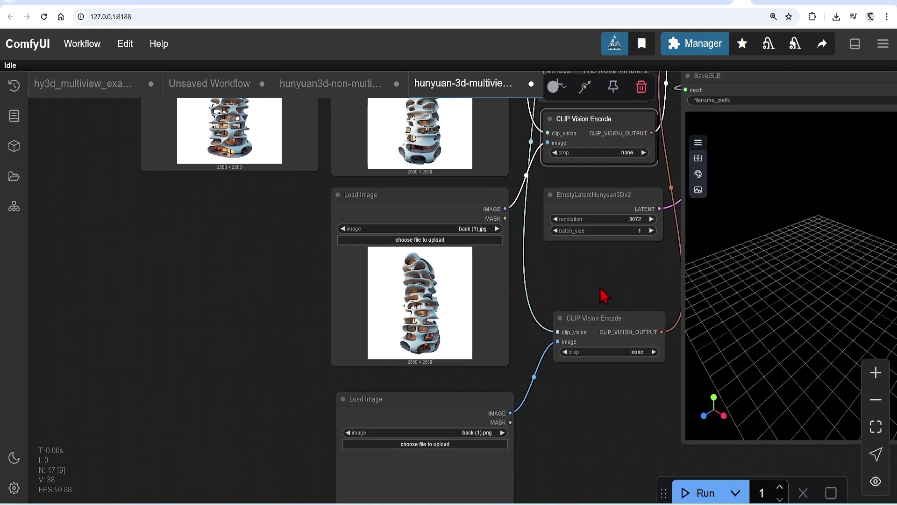
{"action": "scroll", "coordinate": [645, 322], "scroll_direction": "down", "scroll_amount": 1}
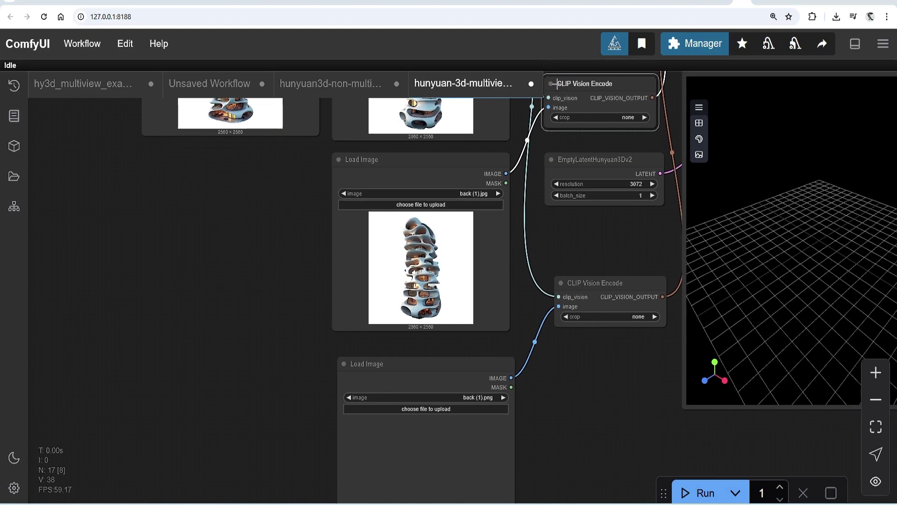
Step: Set the VAEDecodeHunyuan3D node's octree_resolution to 512 and run the four-view workflow
{"action": "left_click_drag", "start_coordinate": [611, 376], "coordinate": [413, 470]}
{"action": "scroll", "coordinate": [333, 392], "scroll_direction": "down", "scroll_amount": 2}
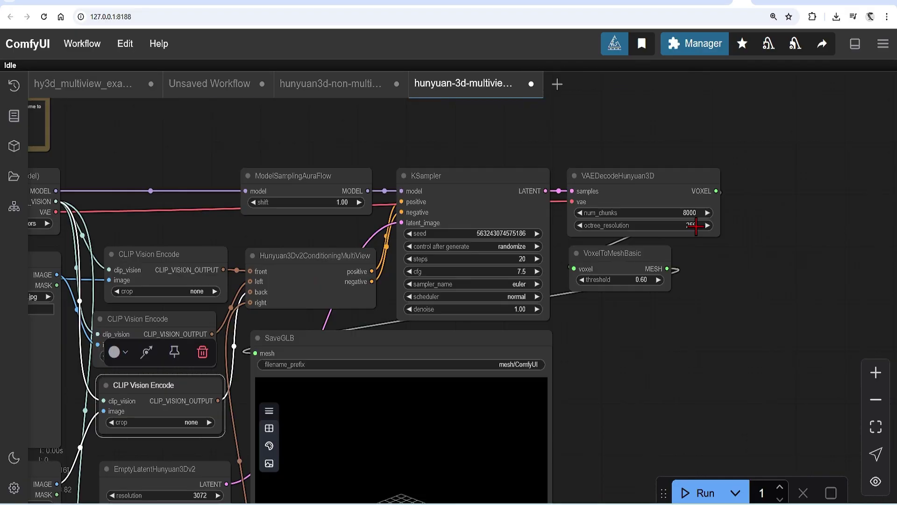
{"action": "left_click", "coordinate": [700, 225]}
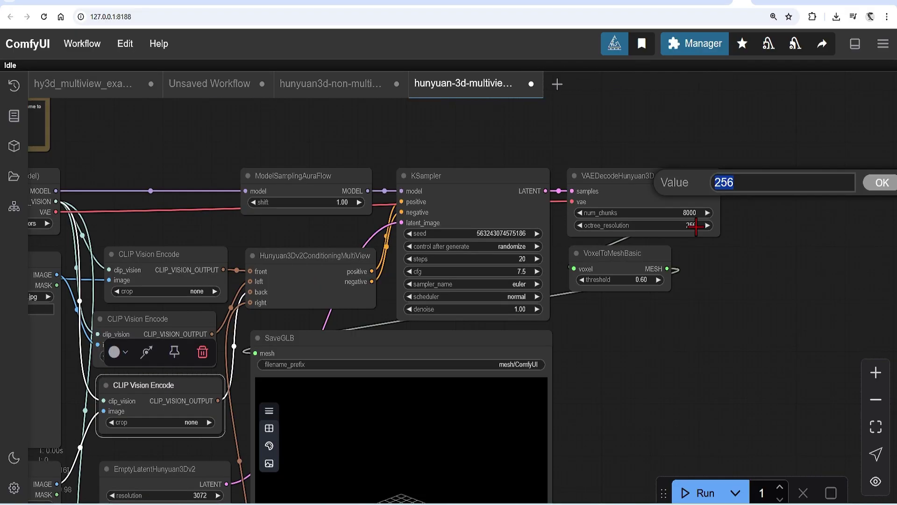
{"action": "type", "text": "512"}
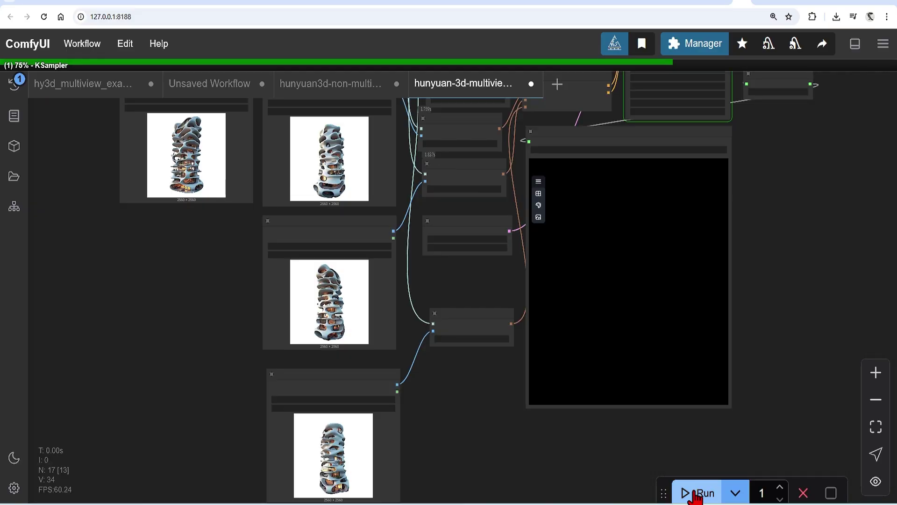
{"action": "left_click", "coordinate": [700, 493]}
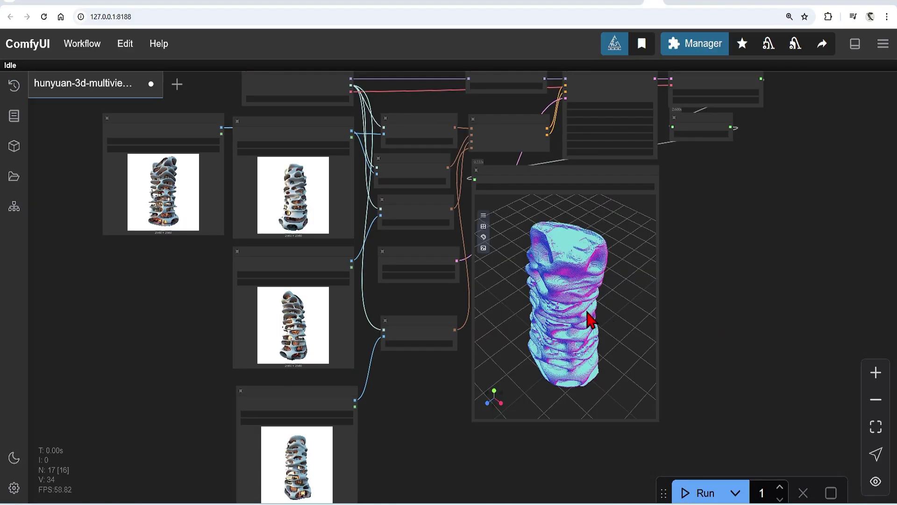
Step: Inspect the tower mesh generated from the four views, orbiting it and examining its surface up close
{"action": "scroll", "coordinate": [587, 312], "scroll_direction": "up", "scroll_amount": 5}
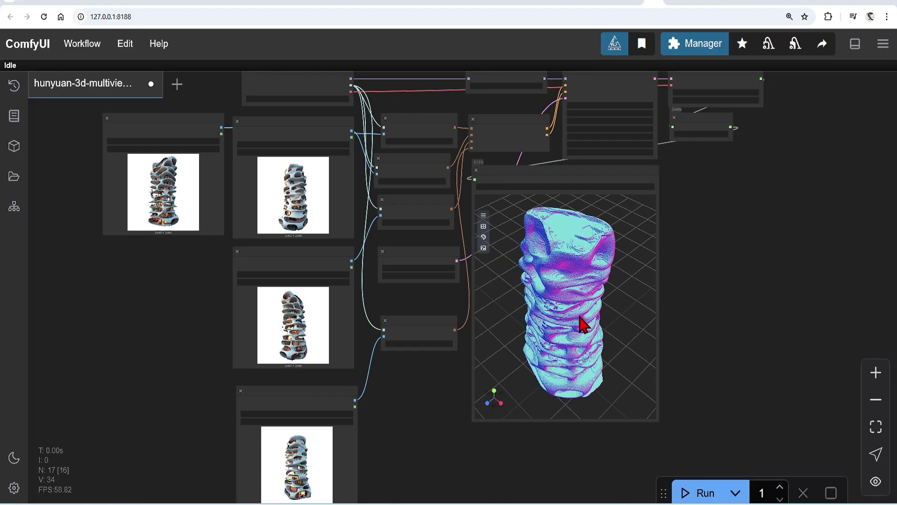
{"action": "left_click_drag", "start_coordinate": [565, 333], "coordinate": [541, 341]}
{"action": "scroll", "coordinate": [589, 311], "scroll_direction": "up", "scroll_amount": 8}
{"action": "scroll", "coordinate": [540, 341], "scroll_direction": "down", "scroll_amount": 8}
Step: Display the tower mesh as a point cloud to examine its points up close, and return its material mode to Normal
{"action": "left_click", "coordinate": [483, 227]}
{"action": "left_click", "coordinate": [483, 216]}
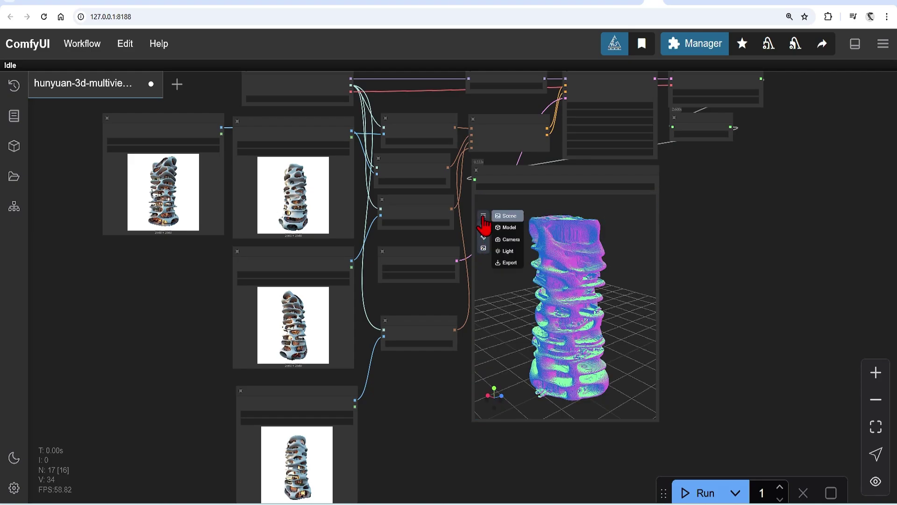
{"action": "left_click", "coordinate": [510, 226]}
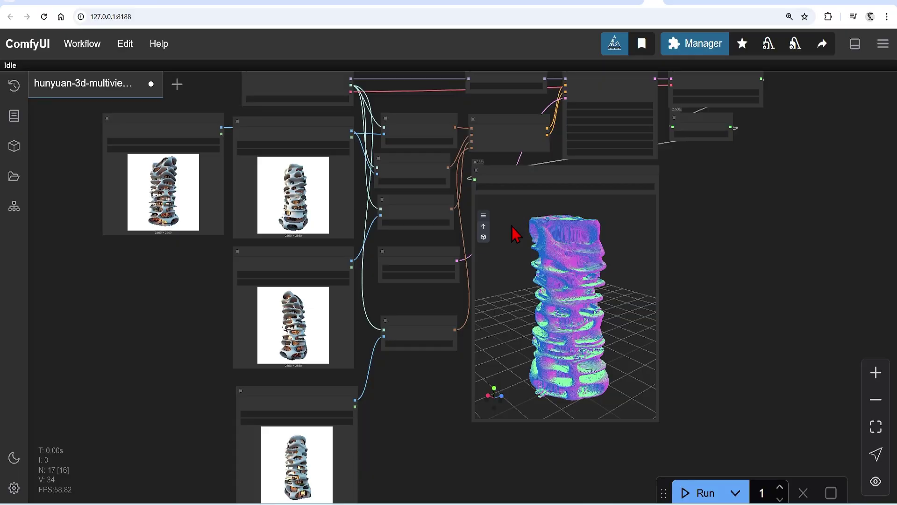
{"action": "left_click", "coordinate": [483, 236]}
{"action": "left_click", "coordinate": [506, 262]}
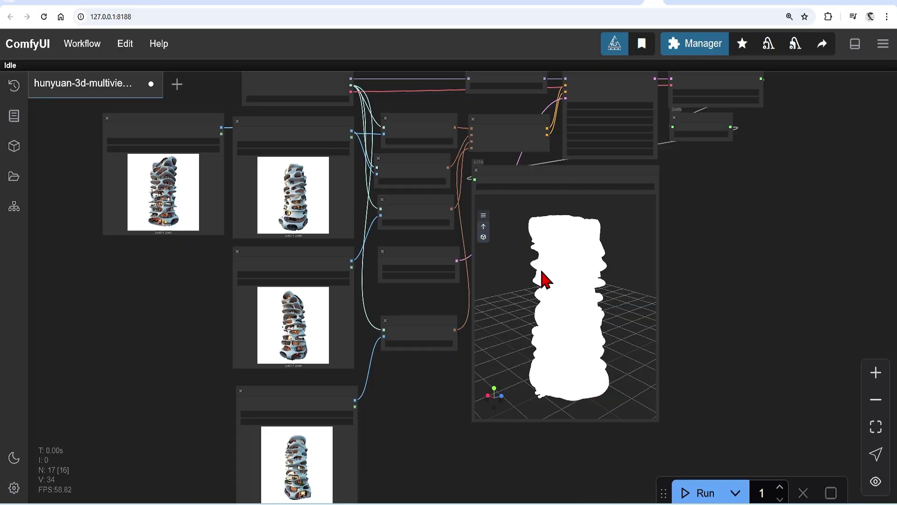
{"action": "scroll", "coordinate": [556, 294], "scroll_direction": "up", "scroll_amount": 6}
{"action": "scroll", "coordinate": [553, 297], "scroll_direction": "up", "scroll_amount": 6}
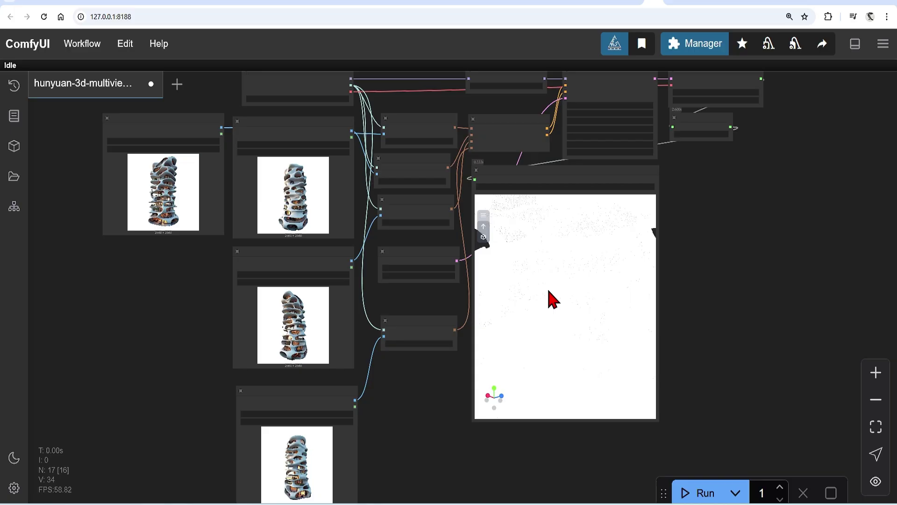
{"action": "scroll", "coordinate": [603, 279], "scroll_direction": "up", "scroll_amount": 6}
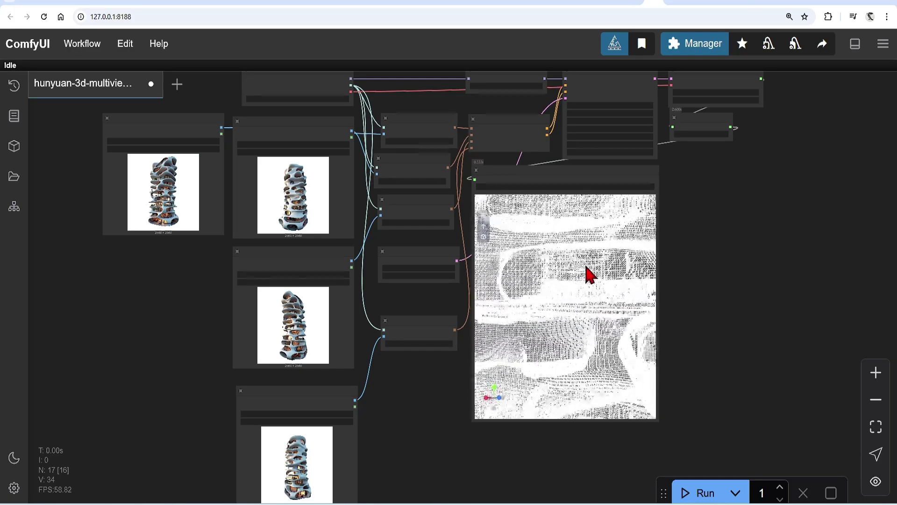
{"action": "left_click", "coordinate": [484, 238]}
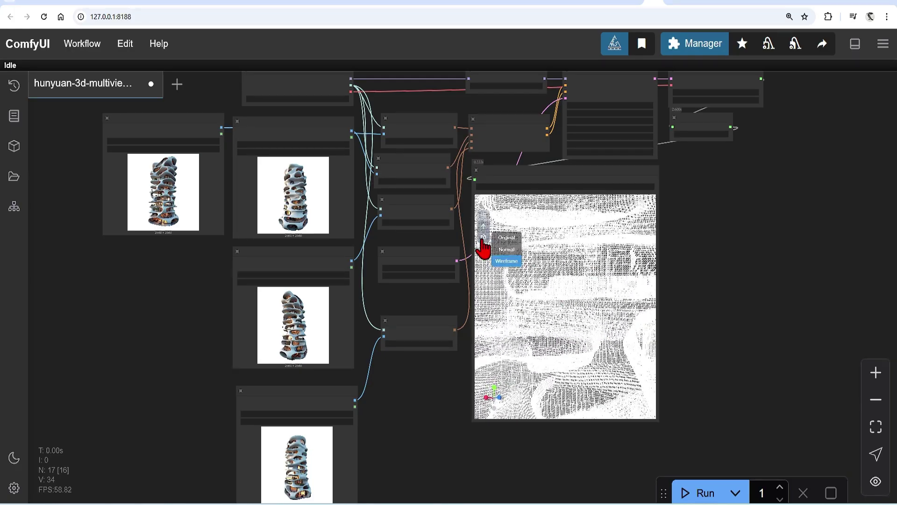
{"action": "left_click", "coordinate": [505, 250]}
Step: Replace the four tower inputs with the office tower views, using front office.png, left office.png, bakc office.png and the right-view image
{"action": "scroll", "coordinate": [270, 110], "scroll_direction": "up", "scroll_amount": 5}
{"action": "left_click_drag", "start_coordinate": [716, 291], "coordinate": [322, 255]}
{"action": "left_click_drag", "start_coordinate": [340, 446], "coordinate": [296, 464]}
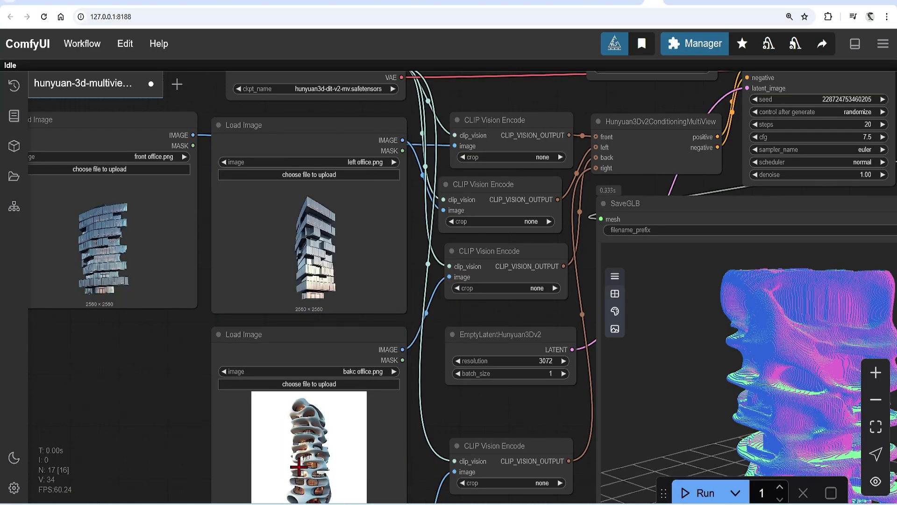
{"action": "scroll", "coordinate": [408, 224], "scroll_direction": "down", "scroll_amount": 5}
{"action": "left_click_drag", "start_coordinate": [458, 404], "coordinate": [453, 318]}
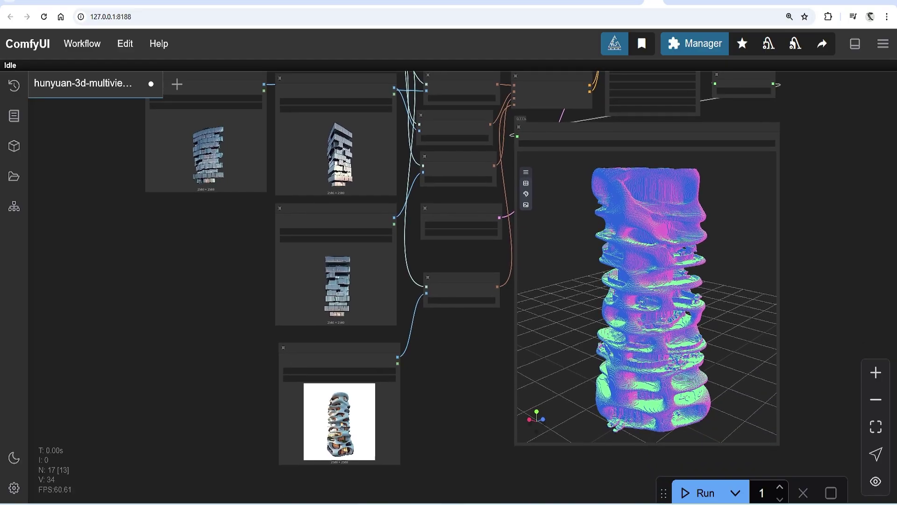
{"action": "left_click_drag", "start_coordinate": [411, 503], "coordinate": [360, 427]}
{"action": "left_click_drag", "start_coordinate": [465, 357], "coordinate": [405, 356]}
{"action": "scroll", "coordinate": [429, 374], "scroll_direction": "down", "scroll_amount": 3}
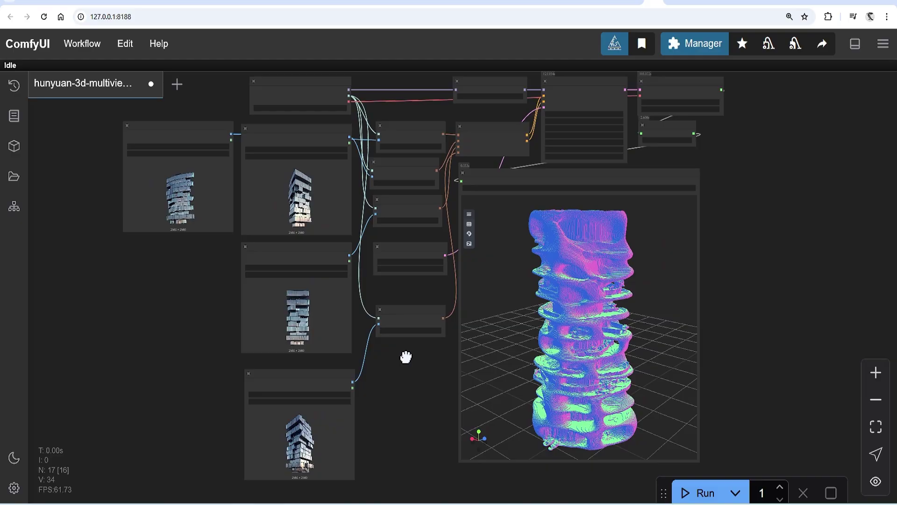
Step: Run the four-view workflow on the office tower images and inspect the generated mesh from several sides
{"action": "left_click", "coordinate": [687, 493]}
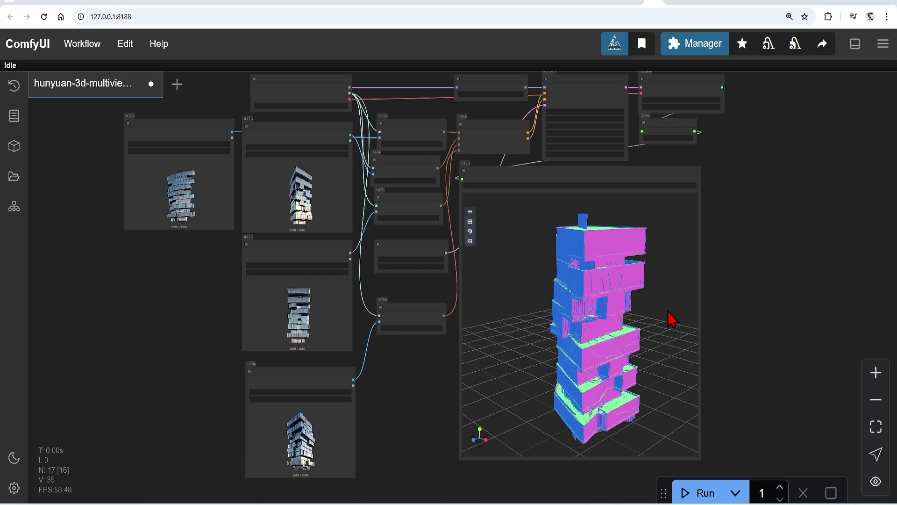
{"action": "left_click_drag", "start_coordinate": [573, 372], "coordinate": [603, 323]}
{"action": "left_click_drag", "start_coordinate": [613, 248], "coordinate": [591, 296]}
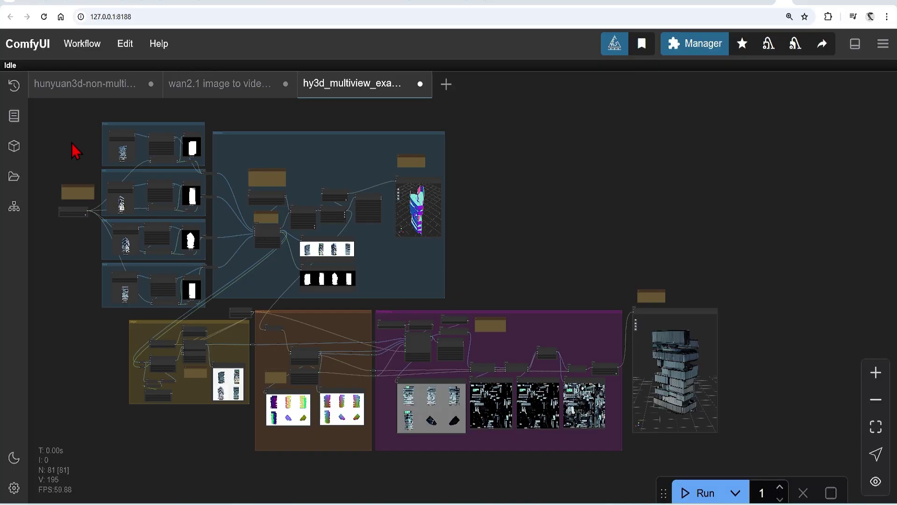
Step: Examine the hy3d multiview workflow from its four input-view groups through the texture stages to the textured office tower preview
{"action": "scroll", "coordinate": [72, 145], "scroll_direction": "up", "scroll_amount": 6}
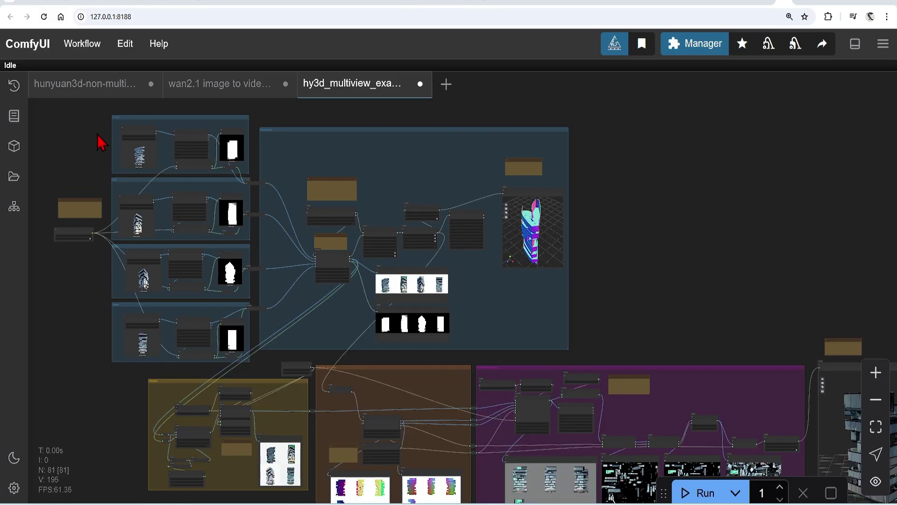
{"action": "left_click_drag", "start_coordinate": [674, 270], "coordinate": [701, 270]}
{"action": "scroll", "coordinate": [466, 228], "scroll_direction": "down", "scroll_amount": 3}
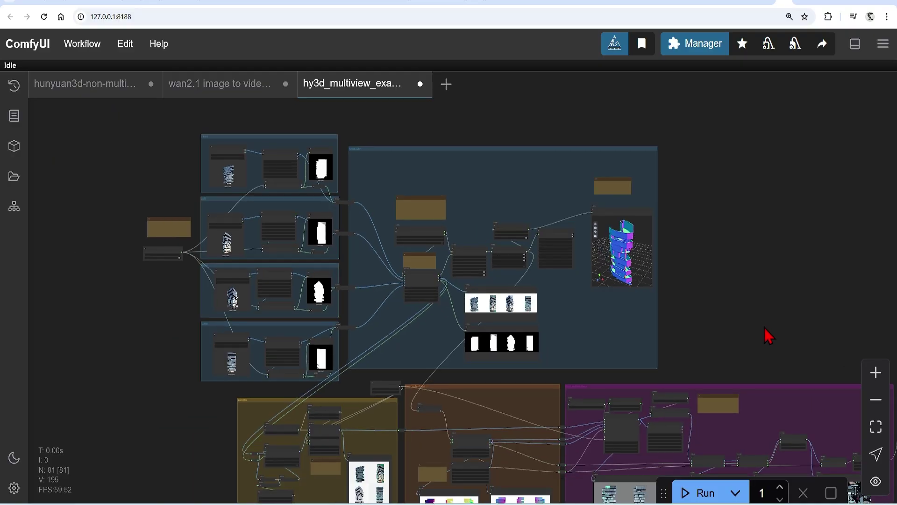
{"action": "left_click_drag", "start_coordinate": [735, 314], "coordinate": [479, 138]}
{"action": "scroll", "coordinate": [797, 314], "scroll_direction": "up", "scroll_amount": 4}
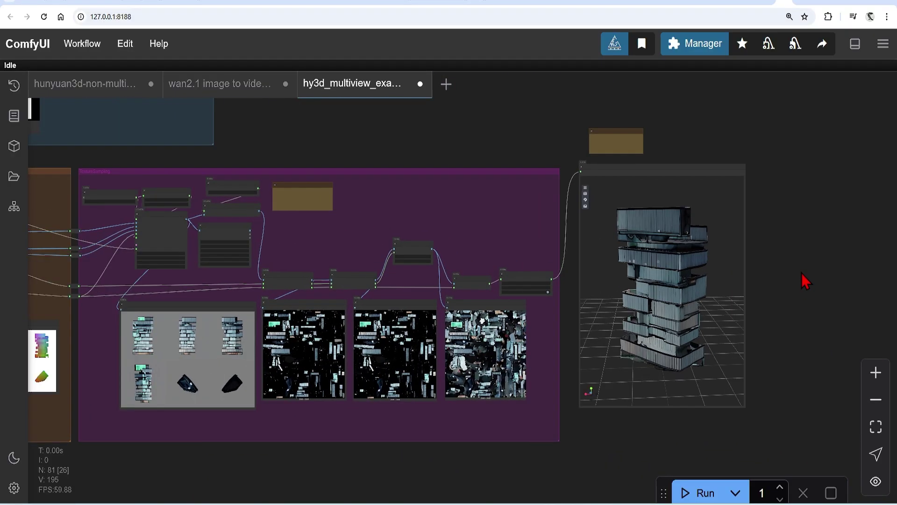